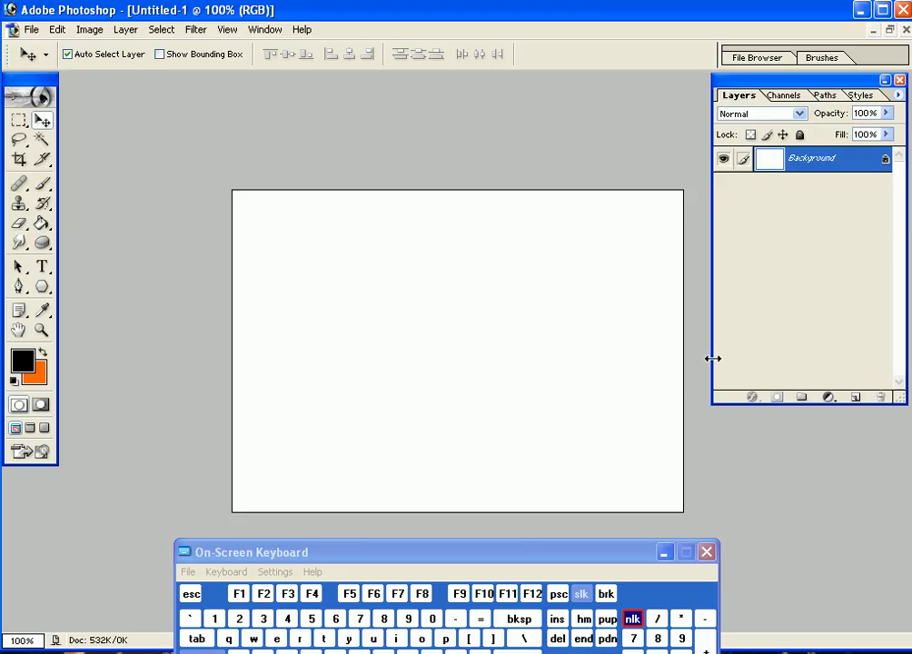
# Fill the Background layer with black and add the text FIRE on a new text layer in black Staccato222 BT
pyautogui.click(557, 637)
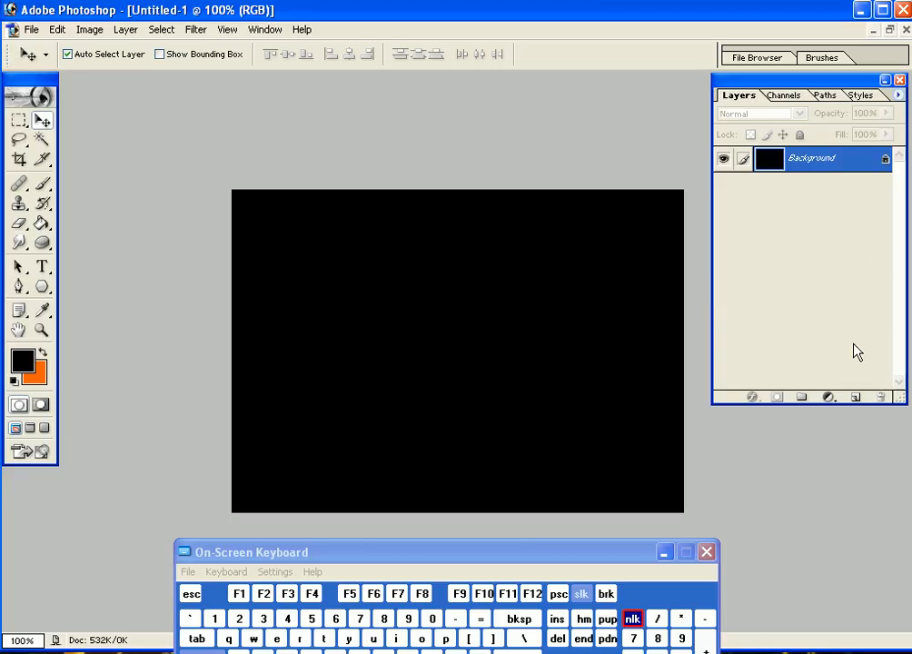
pyautogui.click(42, 266)
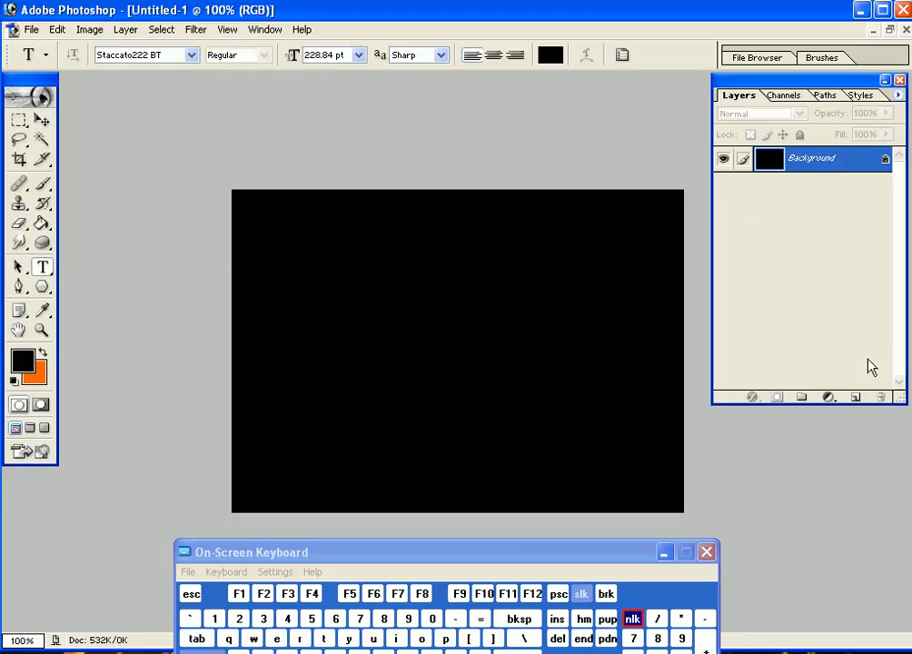
pyautogui.click(302, 350)
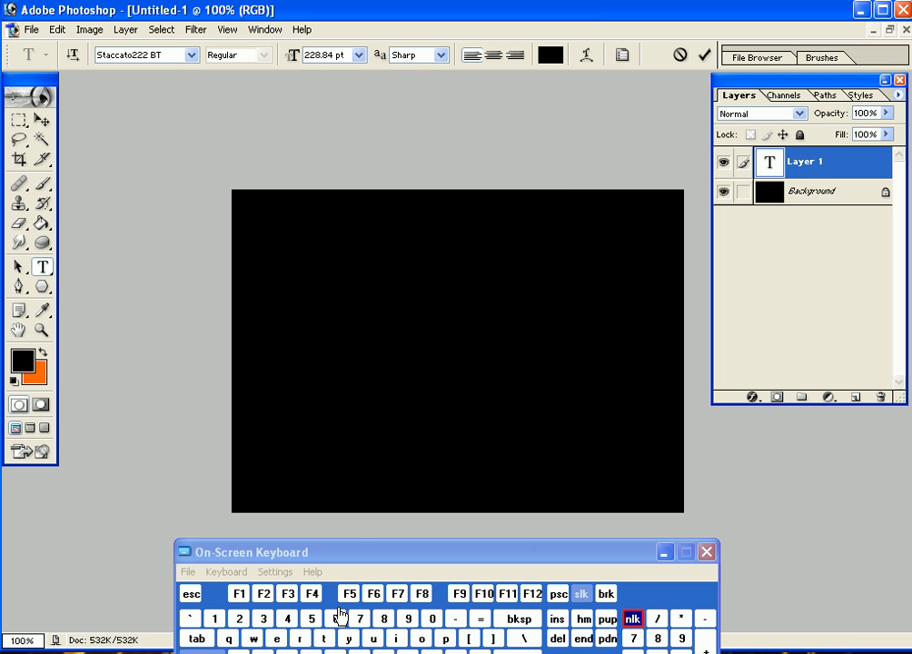
pyautogui.click(310, 651)
pyautogui.click(397, 638)
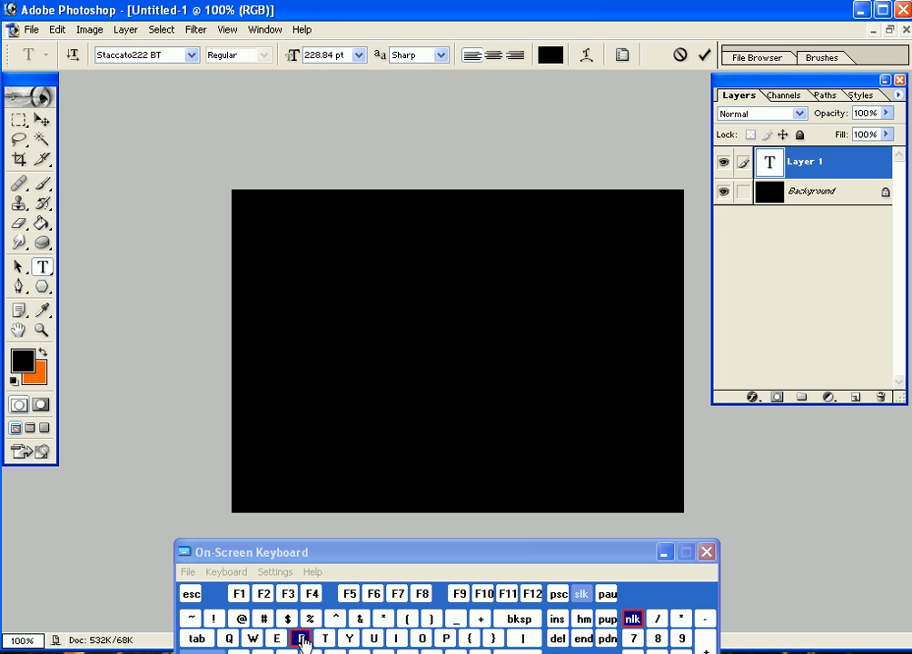
pyautogui.click(302, 639)
pyautogui.click(275, 638)
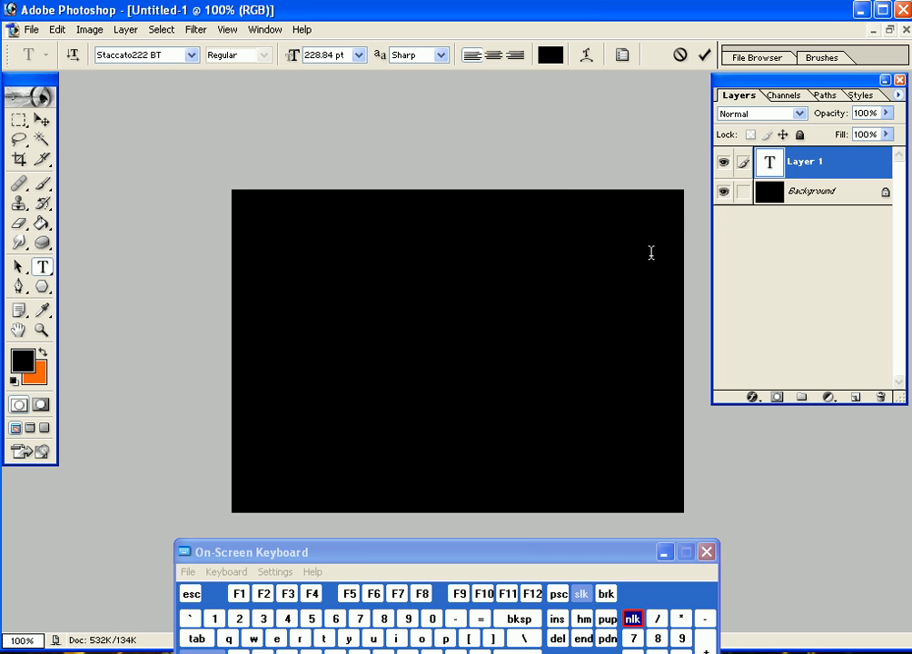
# Hide the black Background layer and move the FIRE text down toward the middle of the canvas
pyautogui.click(724, 195)
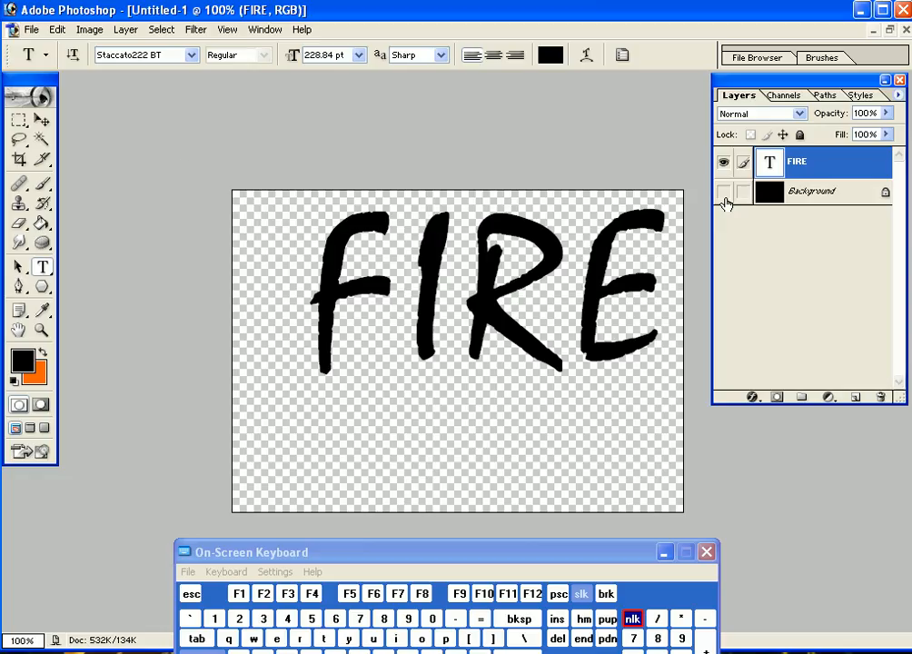
pyautogui.click(42, 119)
pyautogui.moveTo(433, 256); pyautogui.dragTo(414, 318)
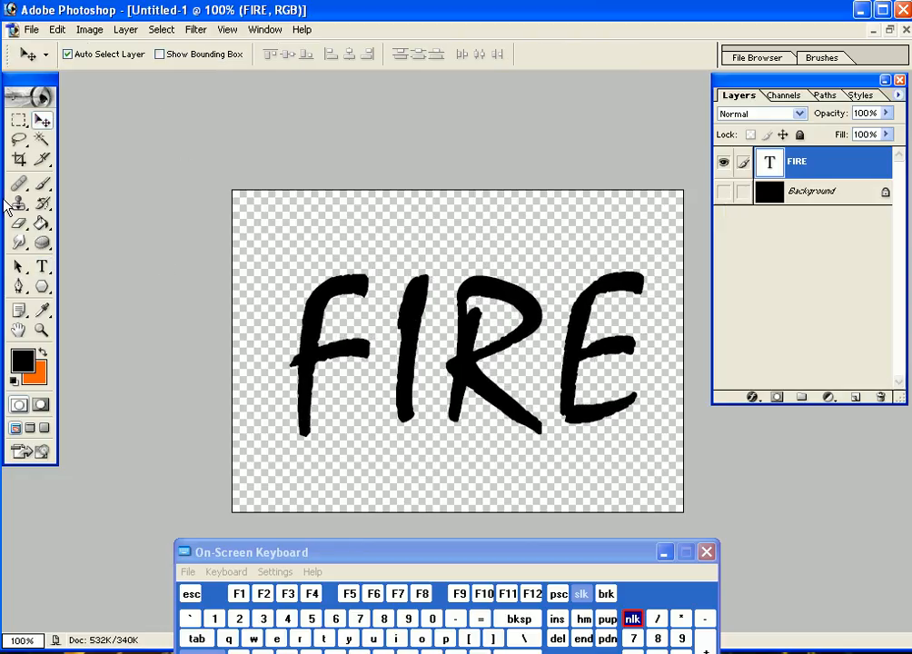
pyautogui.click(42, 266)
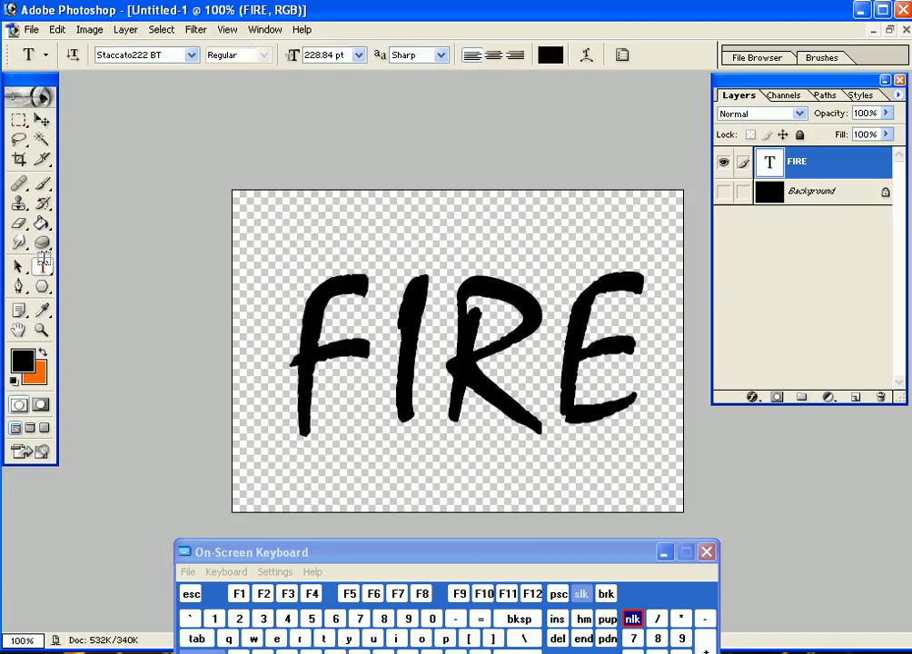
pyautogui.doubleClick(427, 381)
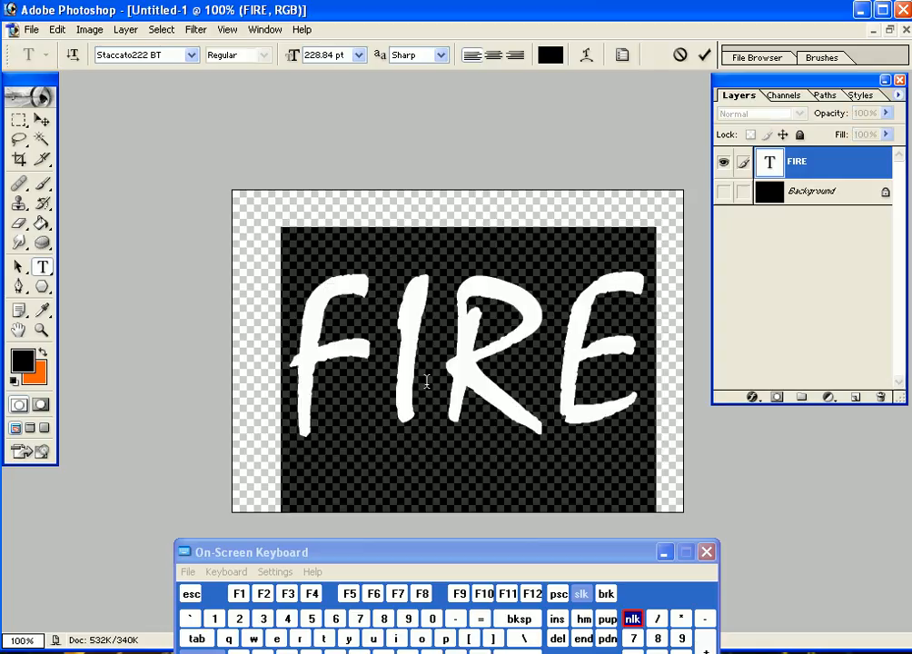
pyautogui.click(427, 381)
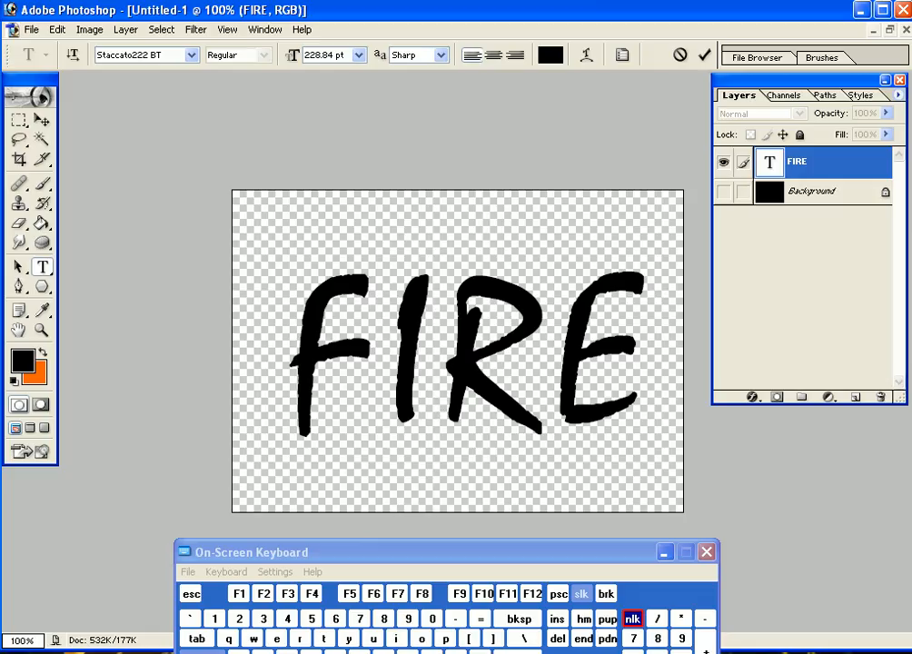
# Nudge the FIRE text slightly lower on the canvas and add an Inner Glow effect to its layer
pyautogui.click(43, 120)
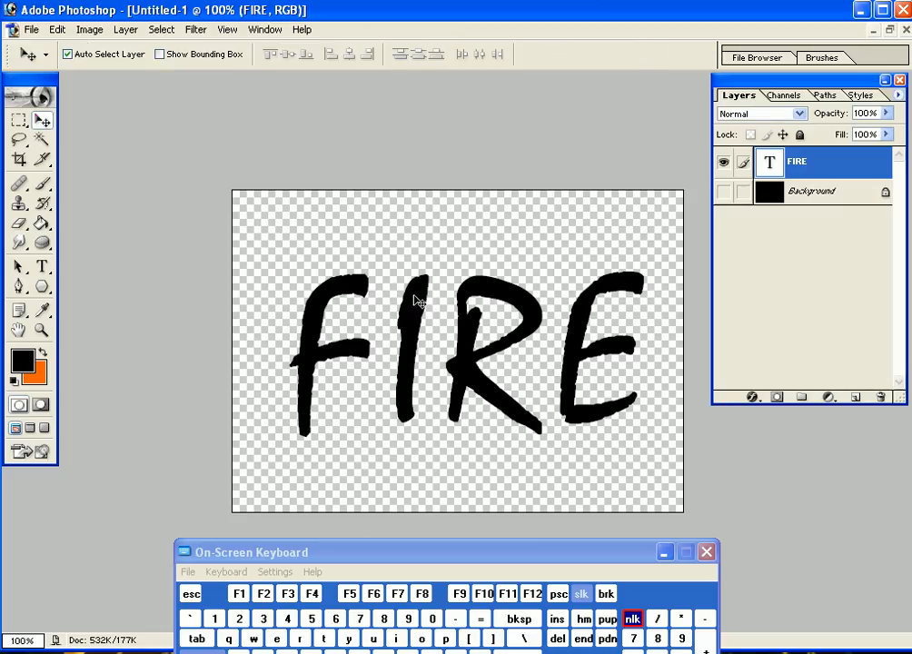
pyautogui.moveTo(415, 300); pyautogui.dragTo(413, 311)
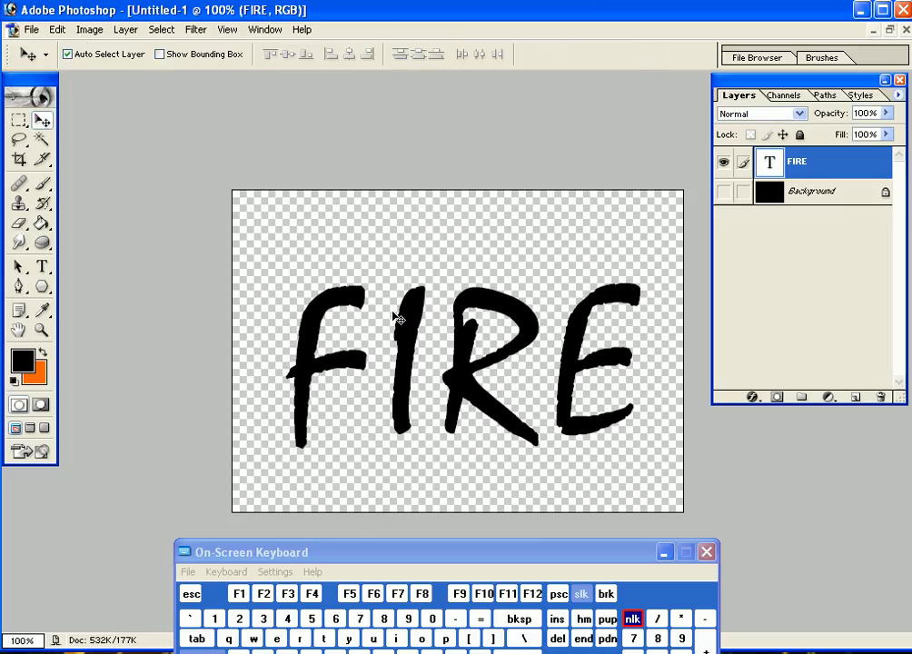
pyautogui.click(753, 397)
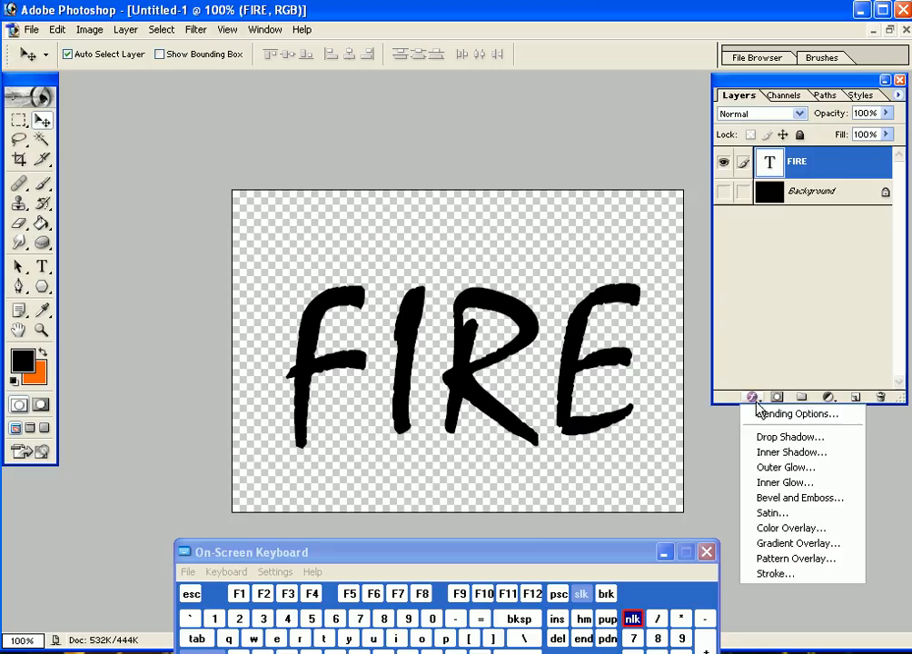
pyautogui.click(762, 367)
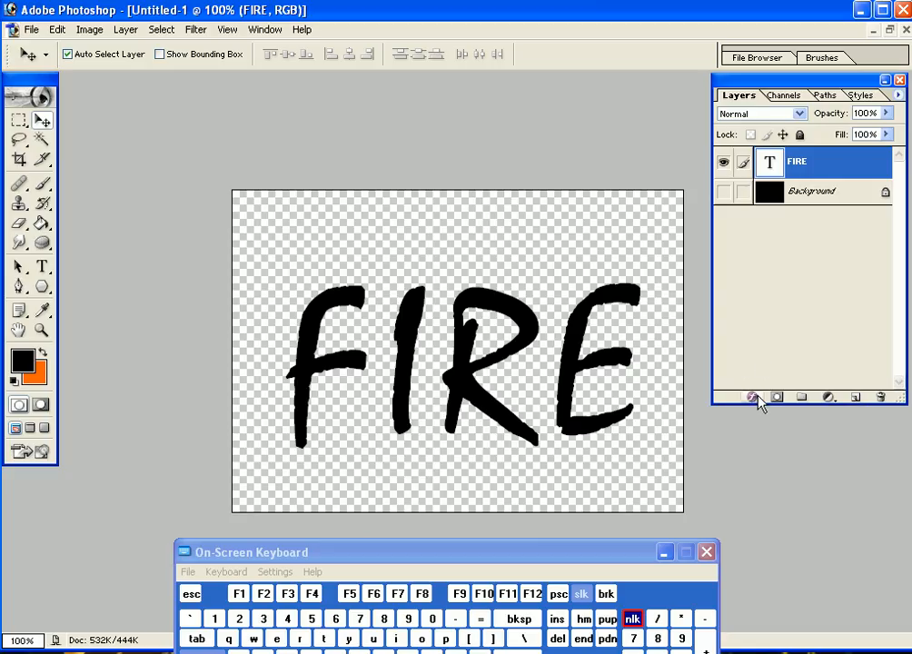
pyautogui.click(758, 399)
pyautogui.click(761, 483)
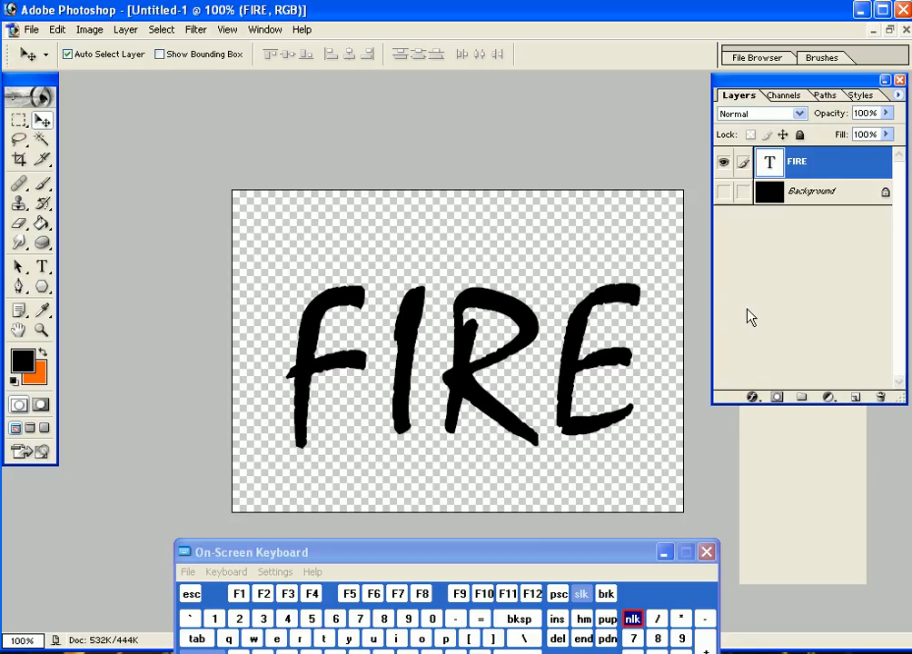
pyautogui.moveTo(647, 266); pyautogui.dragTo(666, 189)
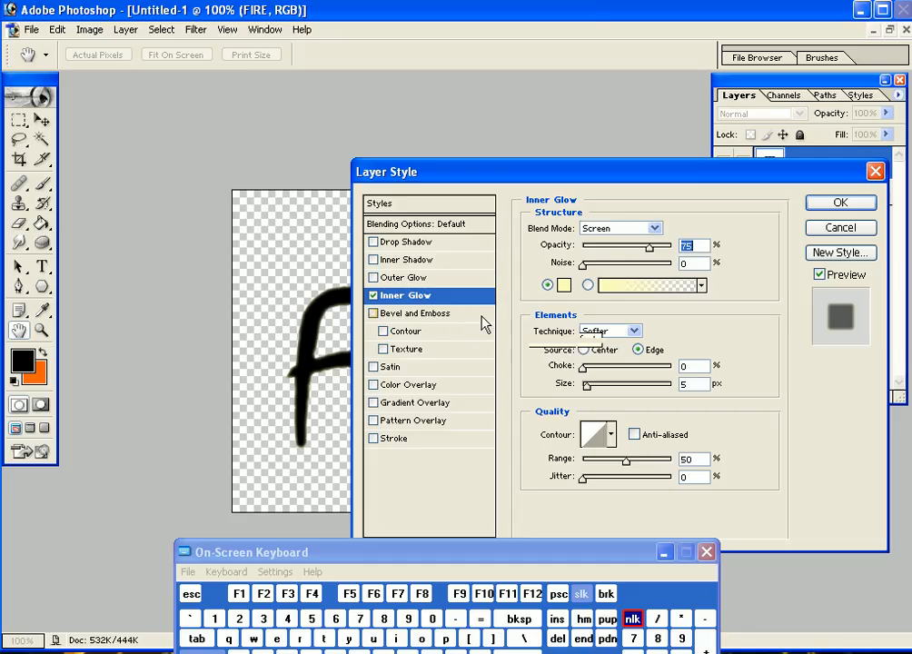
# Sample the orange background colour swatch, FF6300, as the Inner Glow colour
pyautogui.click(563, 285)
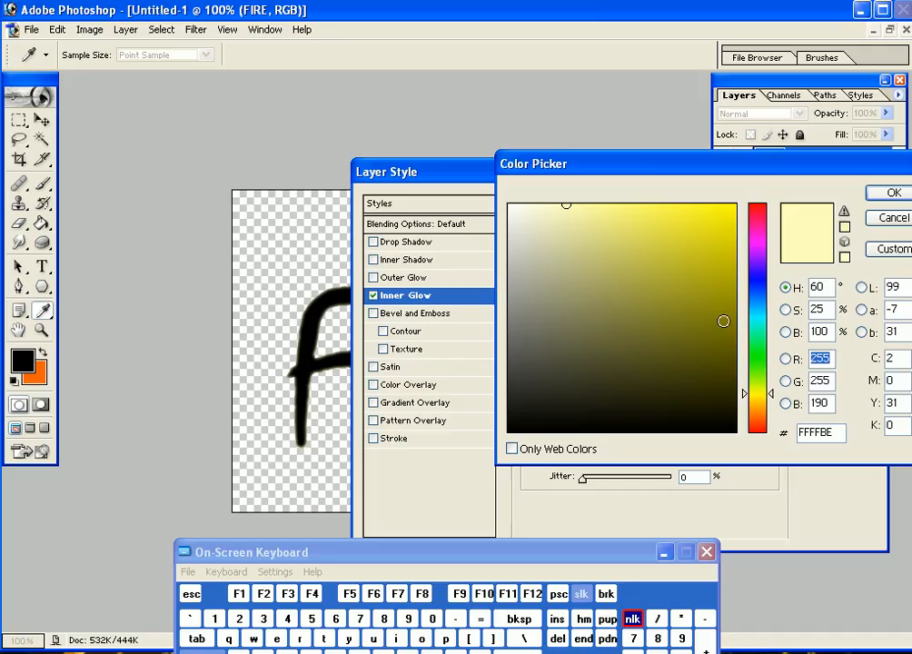
pyautogui.click(36, 370)
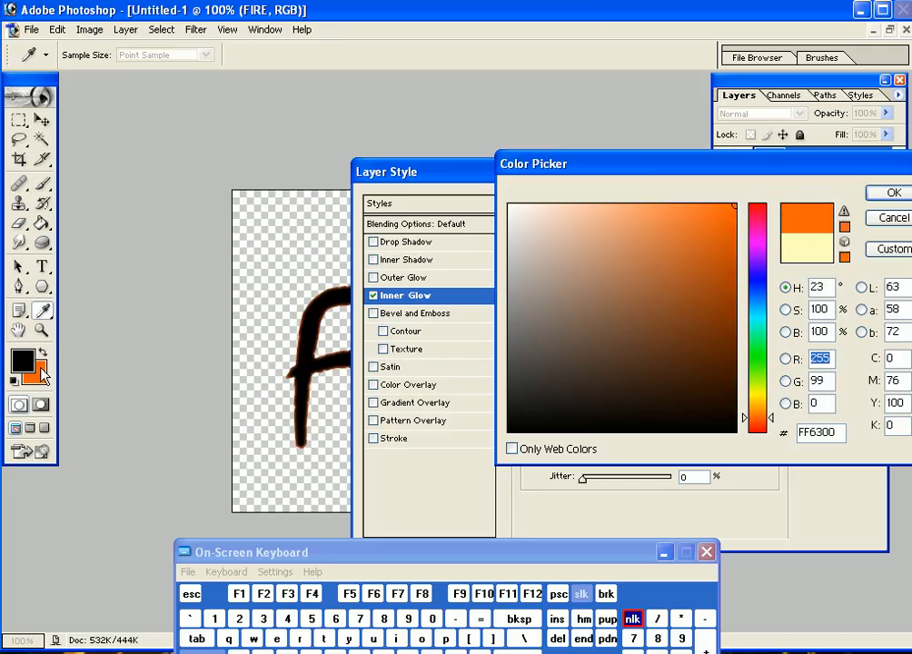
pyautogui.click(826, 432)
pyautogui.click(503, 618)
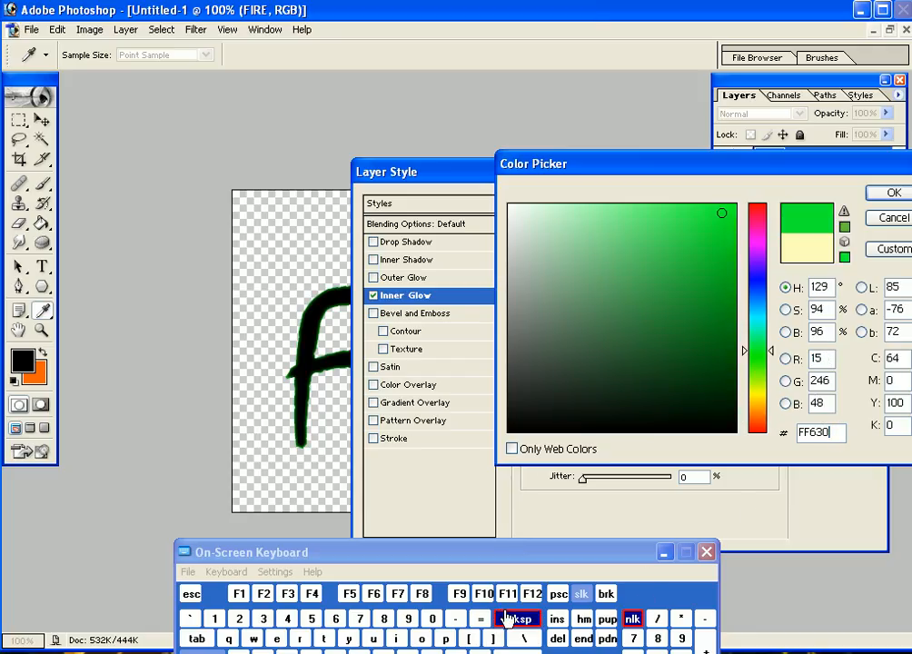
pyautogui.click(506, 619)
pyautogui.moveTo(581, 556); pyautogui.dragTo(590, 527)
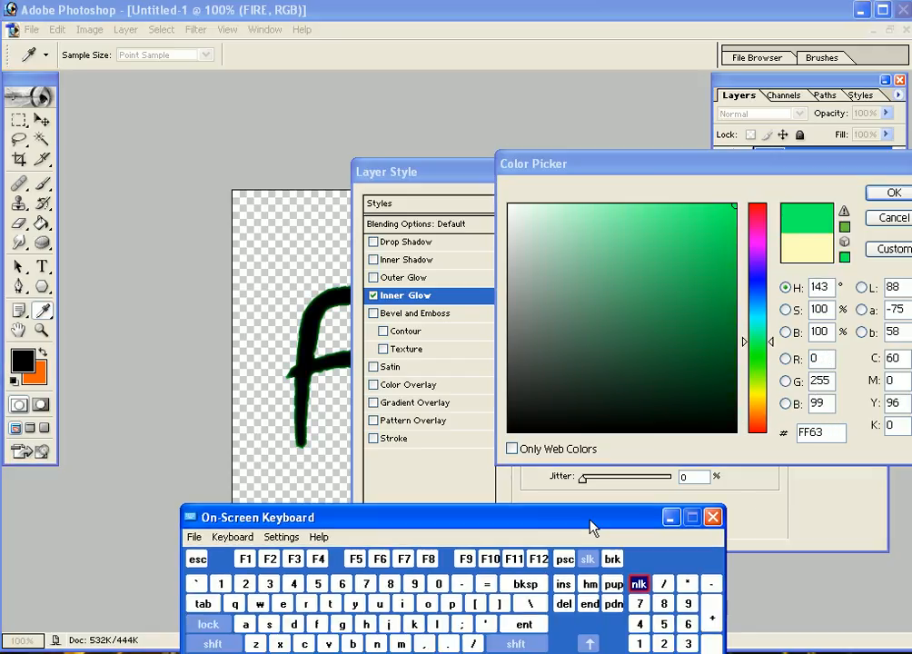
pyautogui.write('10')
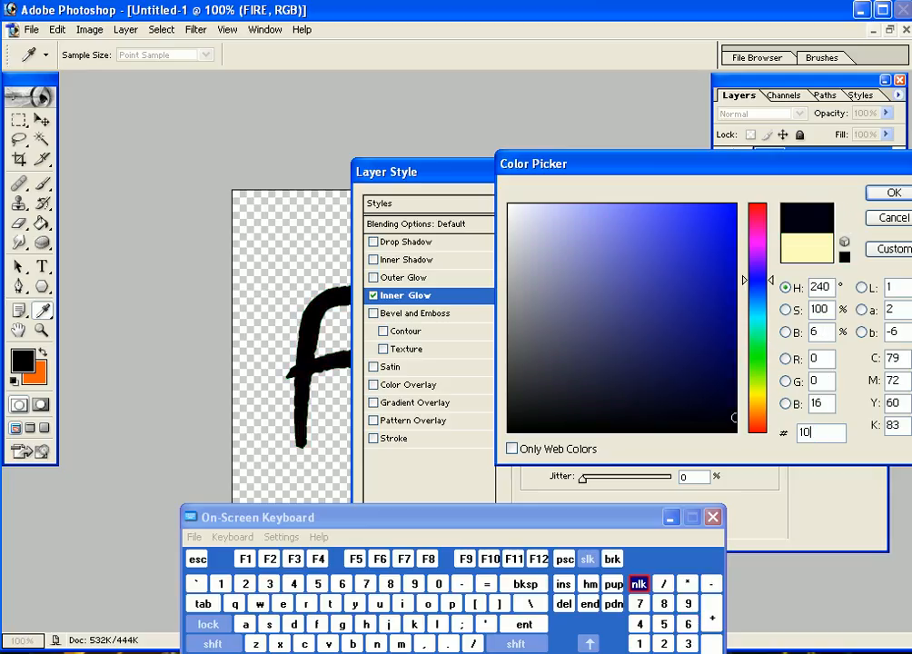
# Set the Inner Glow colour to hex FF6310 and accept it
pyautogui.moveTo(820, 437); pyautogui.dragTo(791, 440)
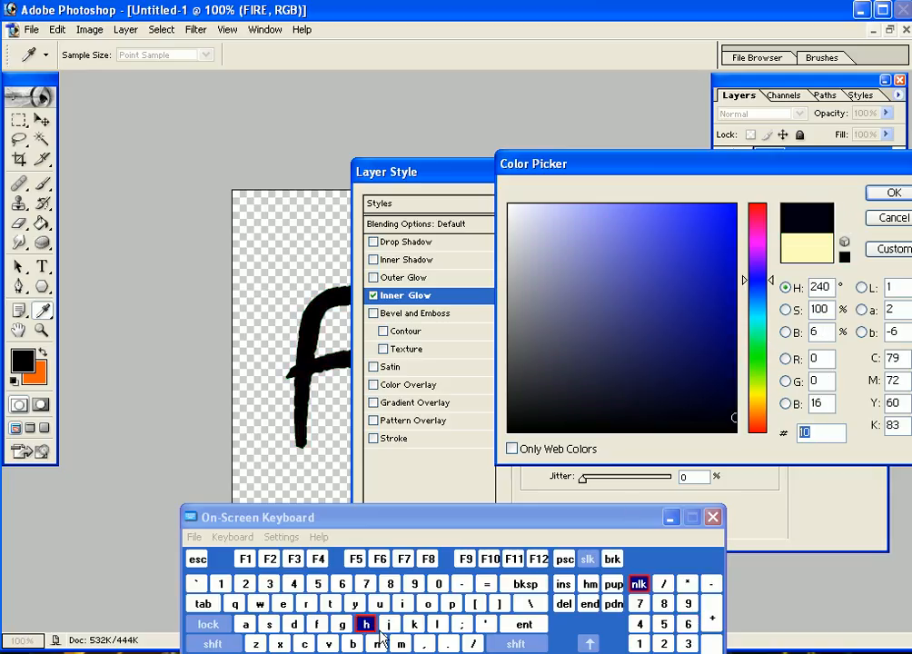
pyautogui.click(320, 625)
pyautogui.click(320, 625)
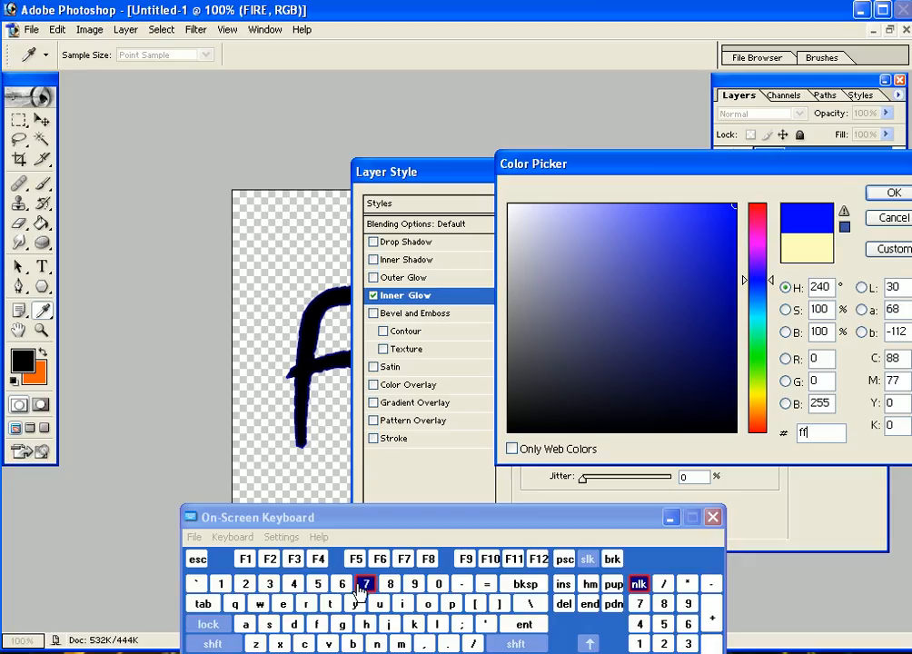
pyautogui.click(341, 584)
pyautogui.click(275, 588)
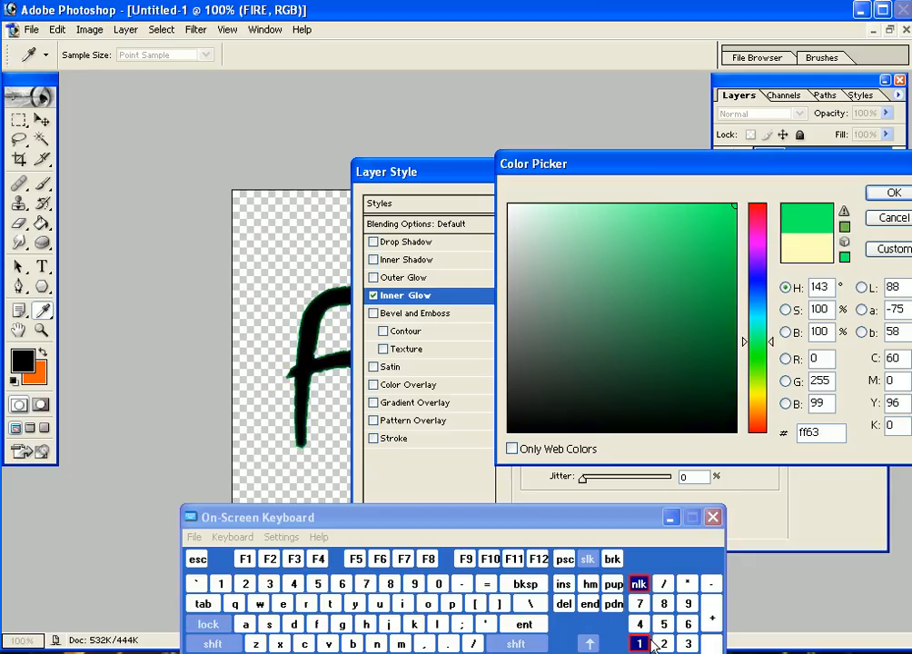
pyautogui.click(438, 584)
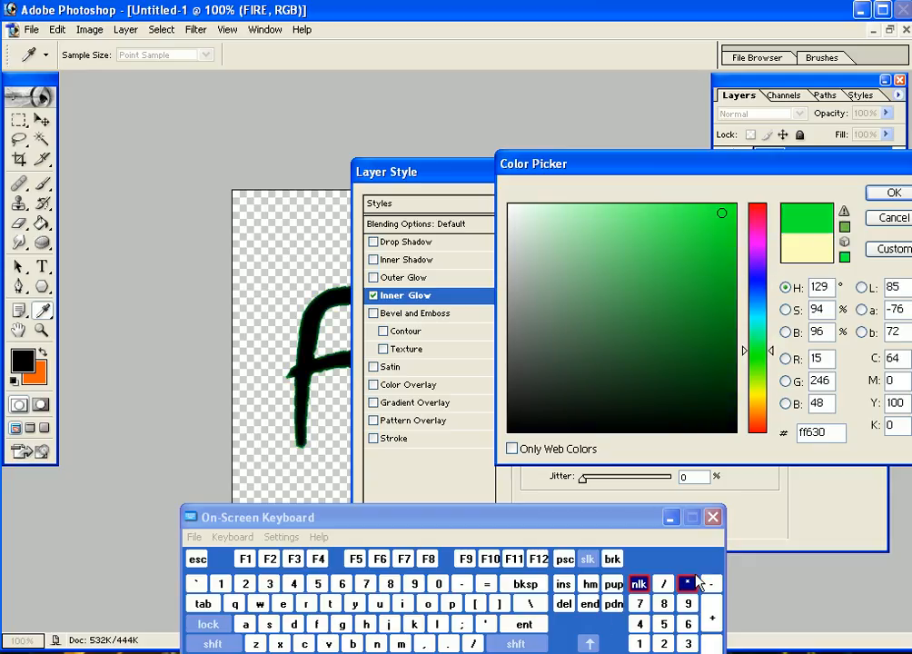
pyautogui.click(638, 643)
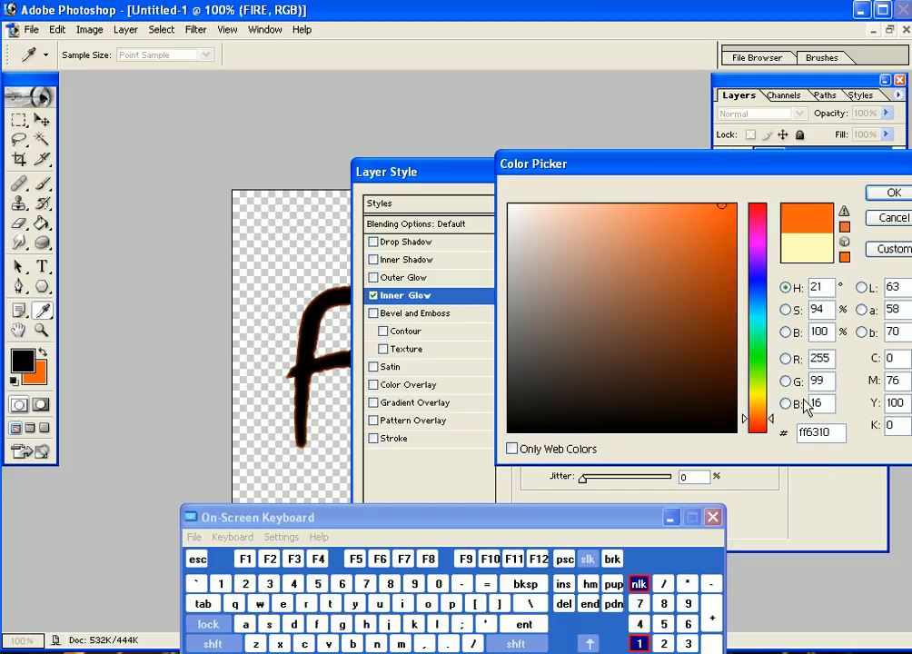
pyautogui.moveTo(799, 434); pyautogui.dragTo(786, 432)
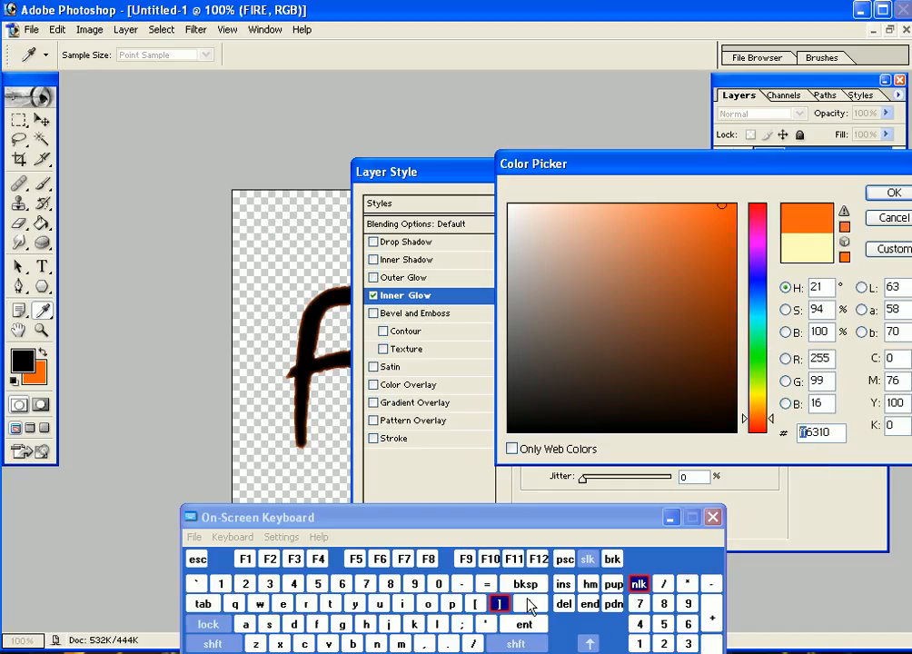
pyautogui.click(515, 643)
pyautogui.click(318, 626)
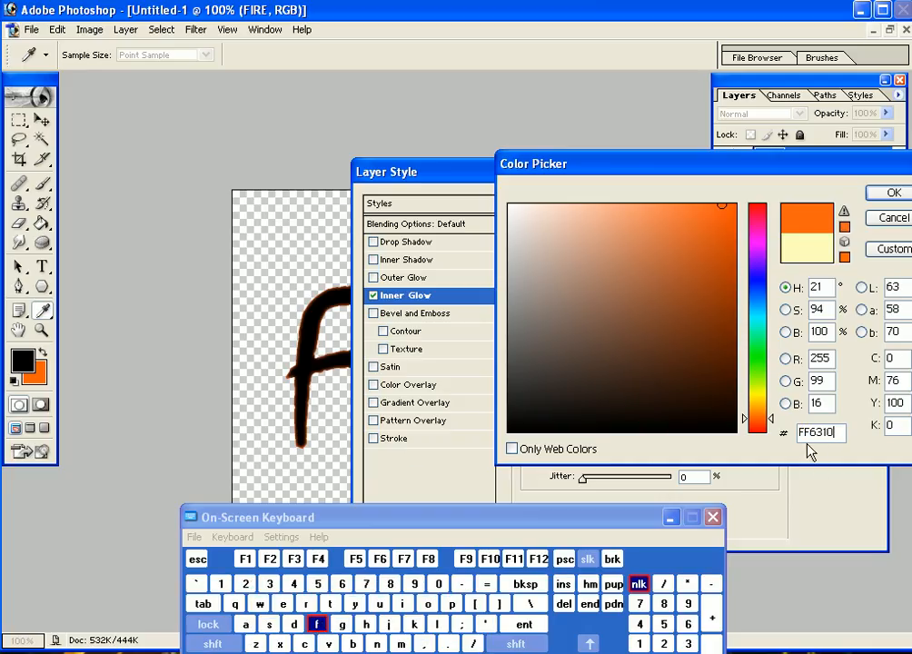
pyautogui.click(892, 195)
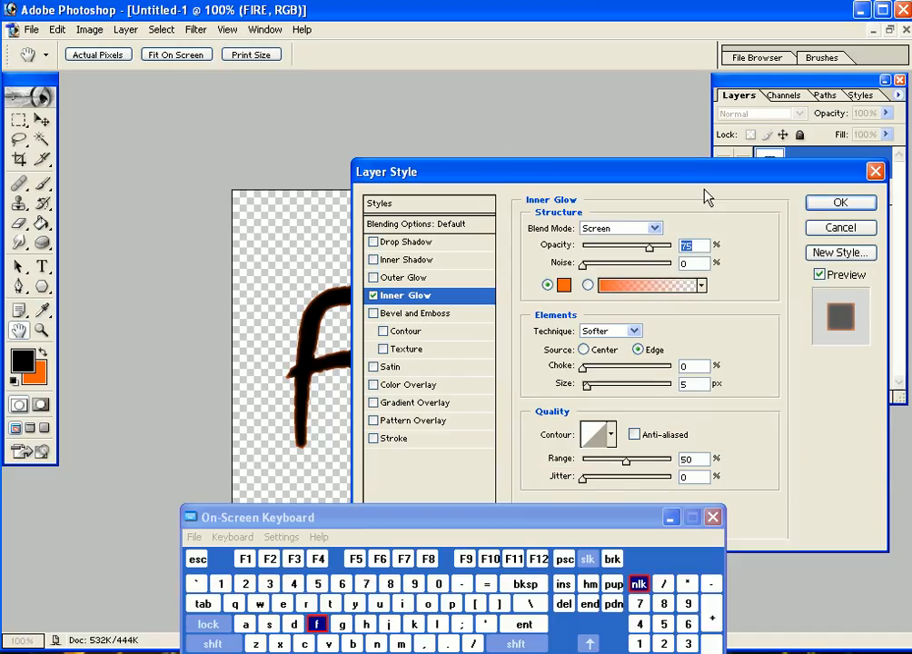
# Set the Inner Glow size to 21 px, apply the layer style, and show the black Background layer again
pyautogui.moveTo(705, 174); pyautogui.dragTo(762, 103)
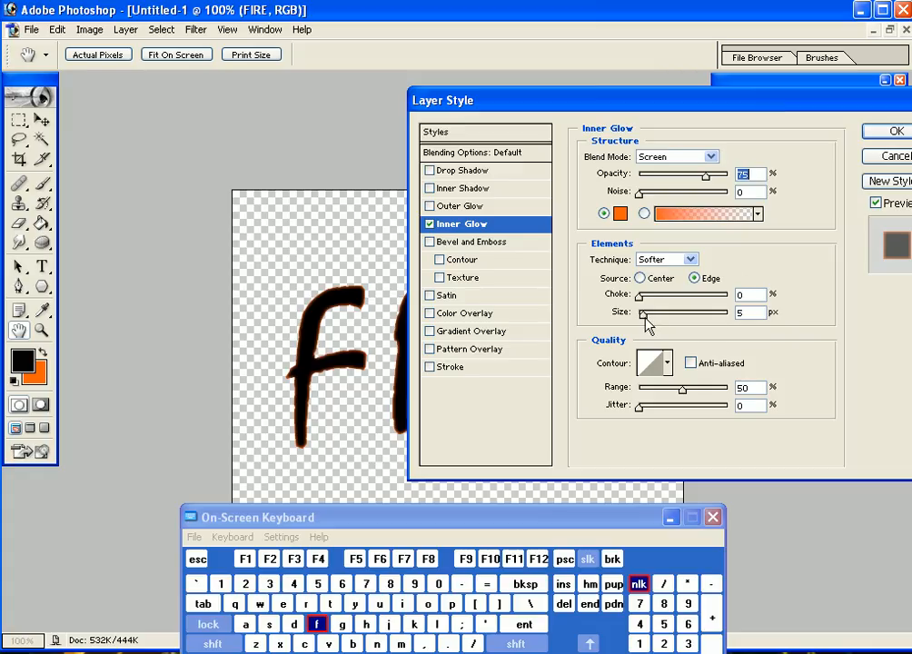
pyautogui.moveTo(642, 312); pyautogui.dragTo(657, 326)
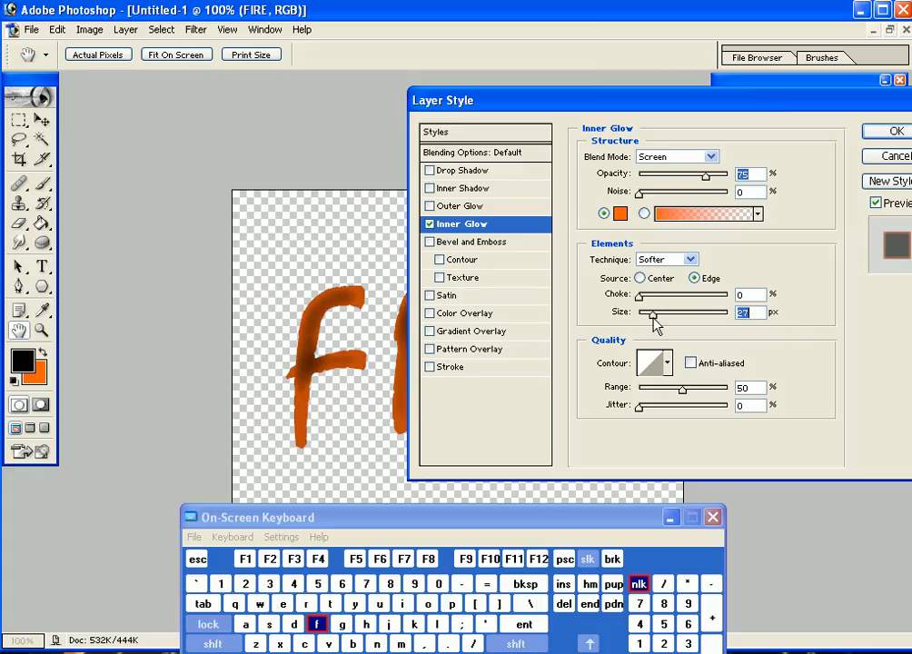
pyautogui.moveTo(670, 106); pyautogui.dragTo(519, 589)
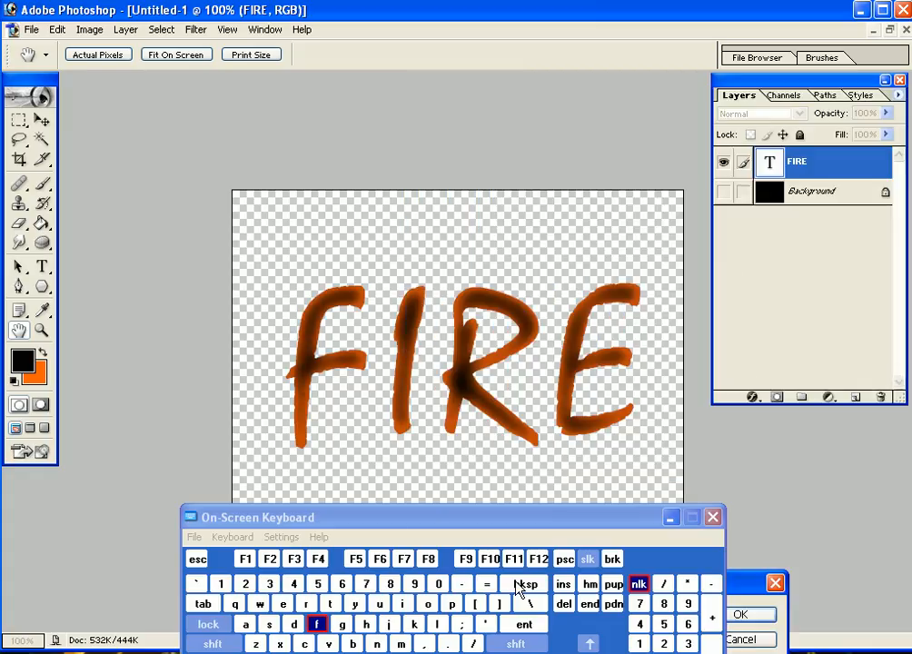
pyautogui.moveTo(754, 582); pyautogui.dragTo(610, 182)
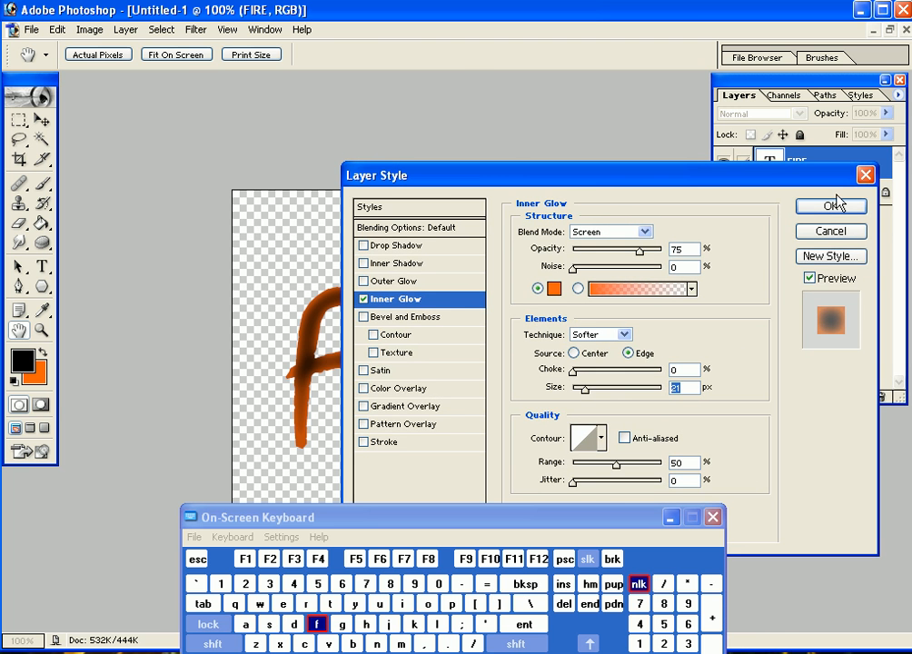
pyautogui.click(833, 207)
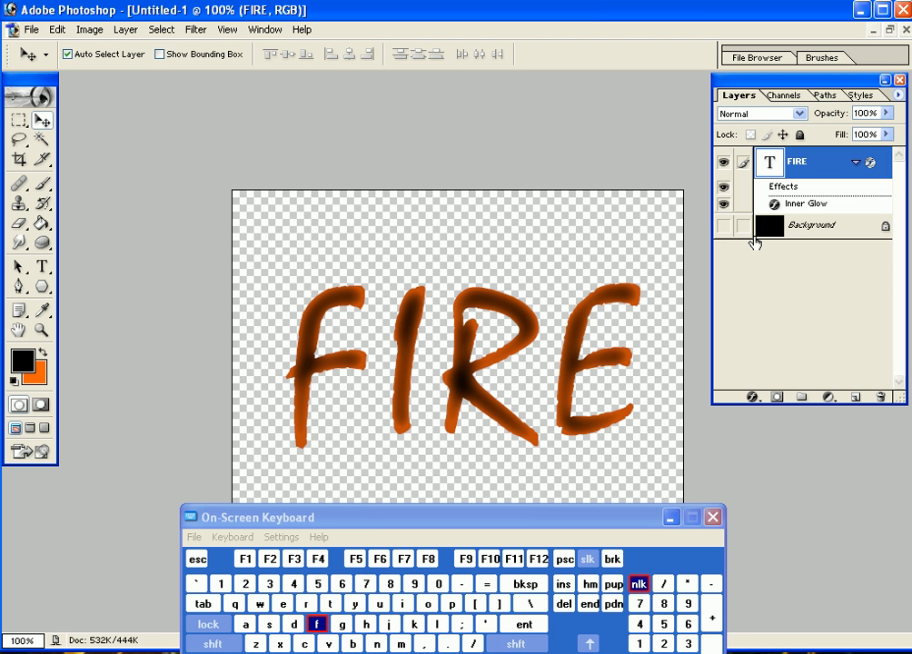
pyautogui.click(723, 225)
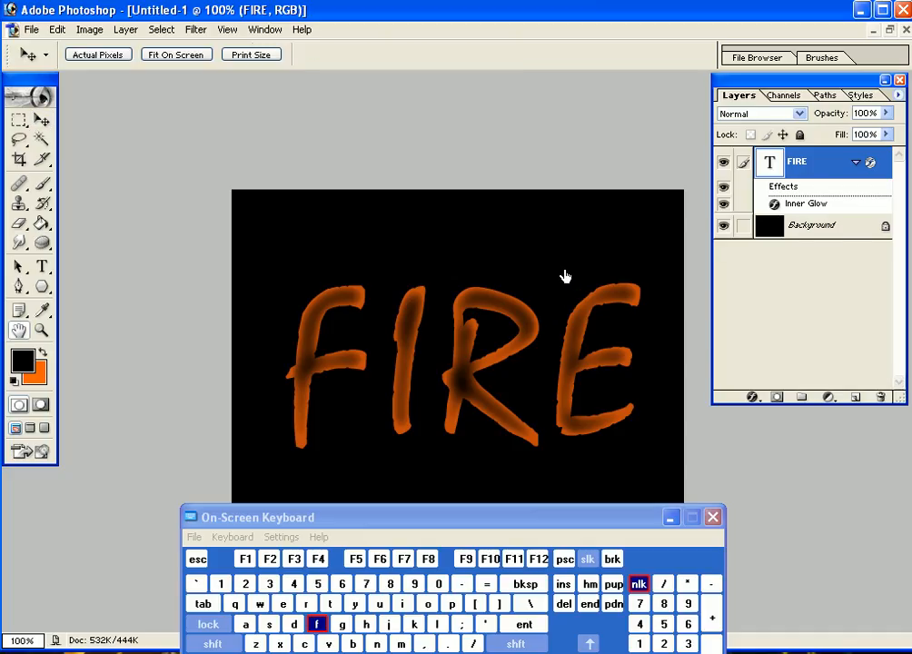
# Reduce the Inner Glow size on the FIRE layer to 16 px and apply the layer style
pyautogui.moveTo(607, 181); pyautogui.dragTo(711, 115)
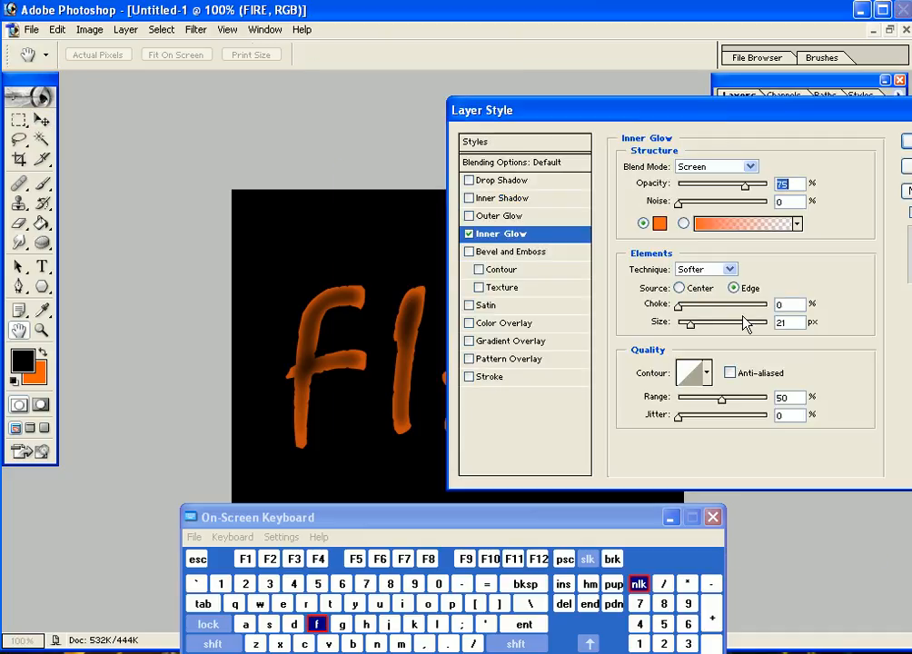
pyautogui.moveTo(694, 328); pyautogui.dragTo(687, 325)
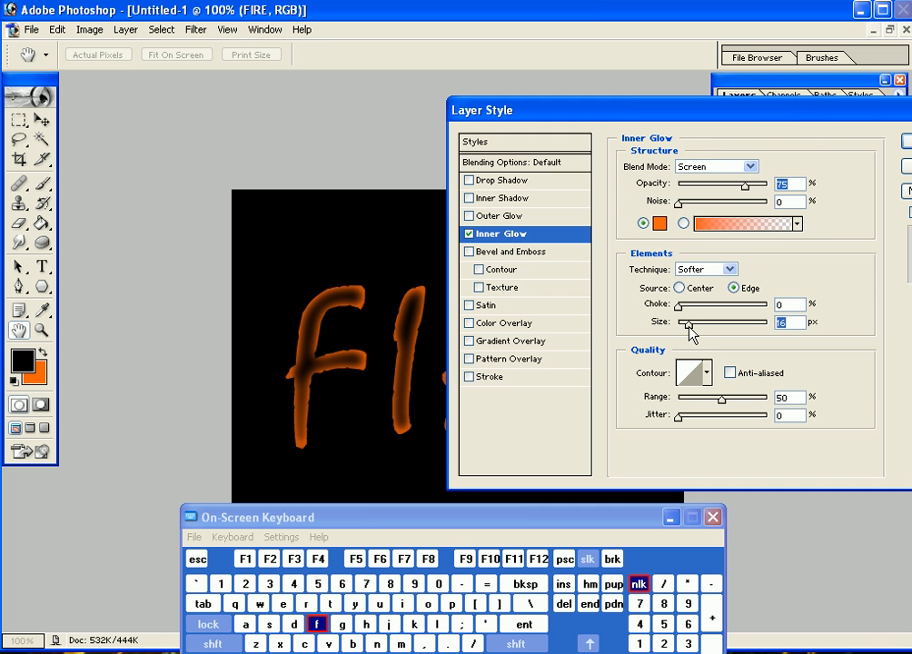
pyautogui.moveTo(813, 121); pyautogui.dragTo(727, 225)
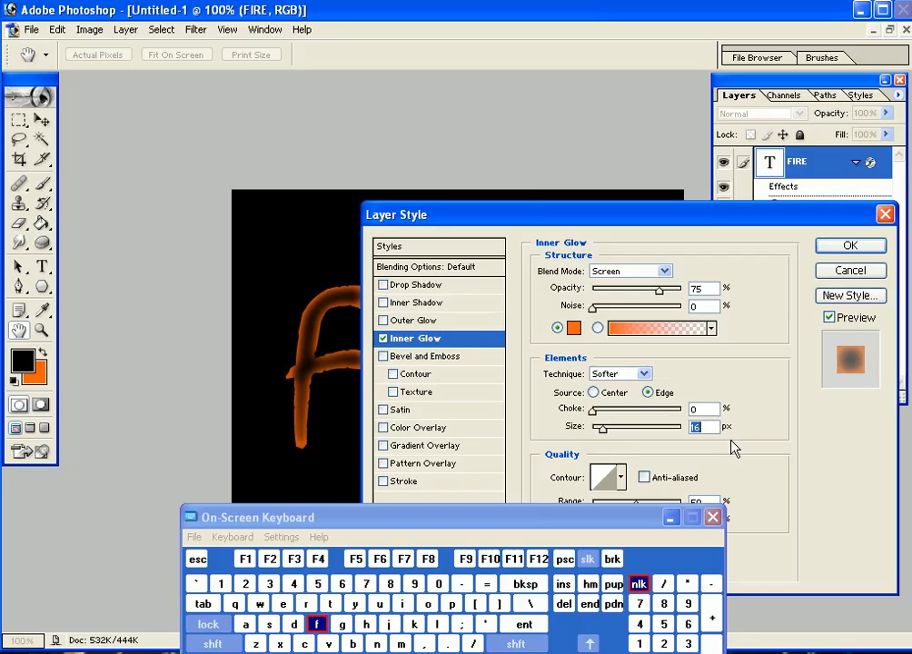
pyautogui.click(849, 243)
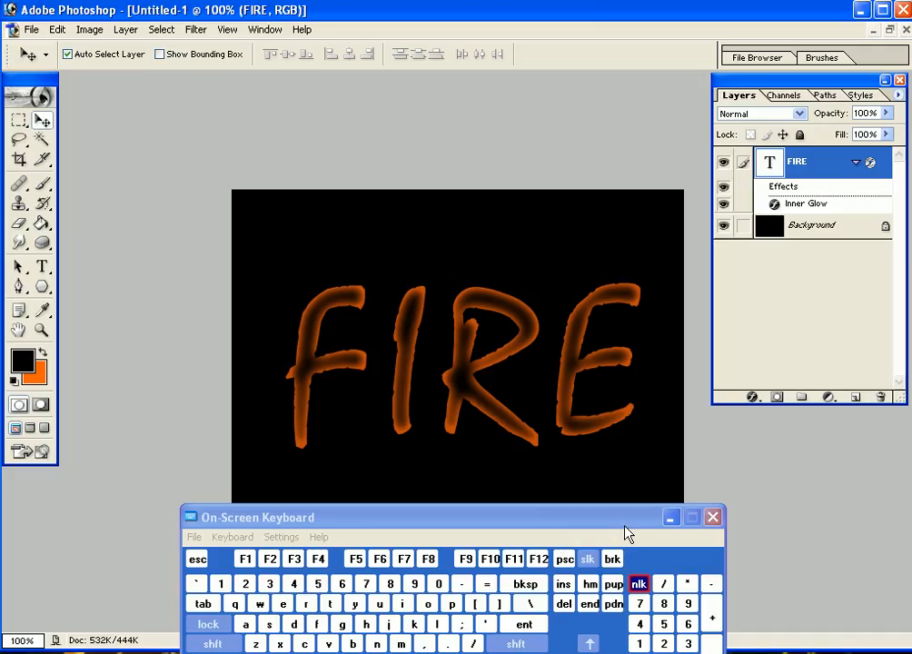
# Move the FIRE text straight down about 40 px to leave more black space above the letters
pyautogui.moveTo(625, 525); pyautogui.dragTo(609, 480)
pyautogui.press('shift')
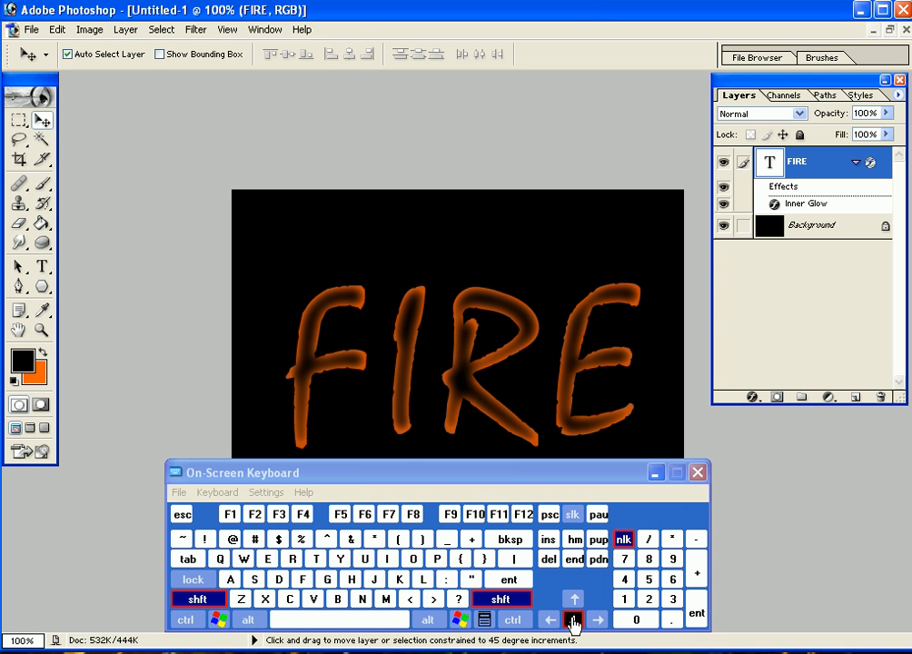
pyautogui.click(572, 619)
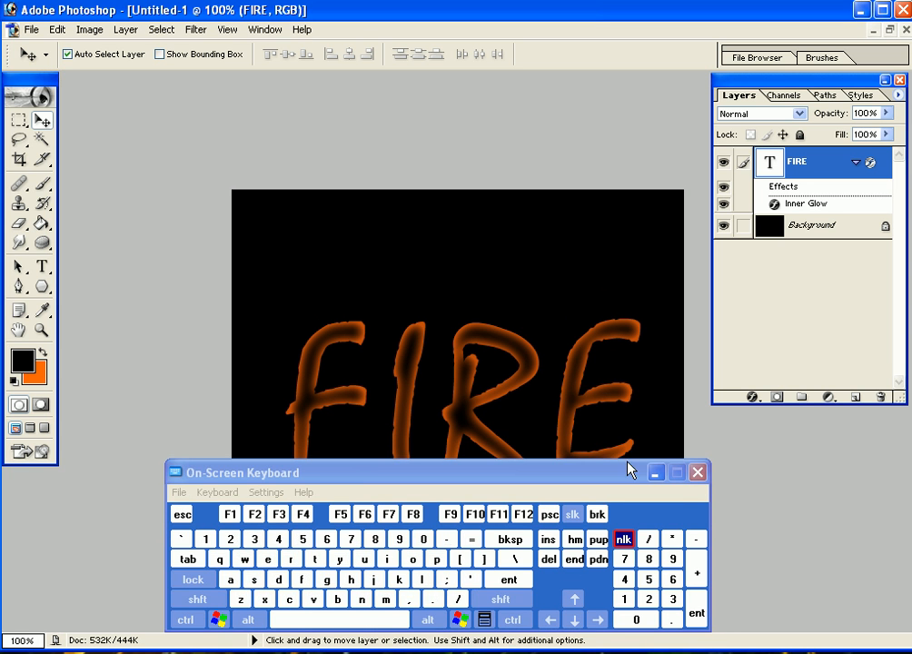
pyautogui.moveTo(631, 470)
pyautogui.mouseDown()
pyautogui.moveTo(567, 625)
pyautogui.moveTo(572, 549)
pyautogui.moveTo(550, 513)
pyautogui.moveTo(468, 447)
pyautogui.moveTo(484, 447)
pyautogui.moveTo(561, 540)
pyautogui.moveTo(602, 533)
pyautogui.moveTo(613, 543)
pyautogui.moveTo(633, 492)
pyautogui.mouseUp()
pyautogui.click(429, 582)
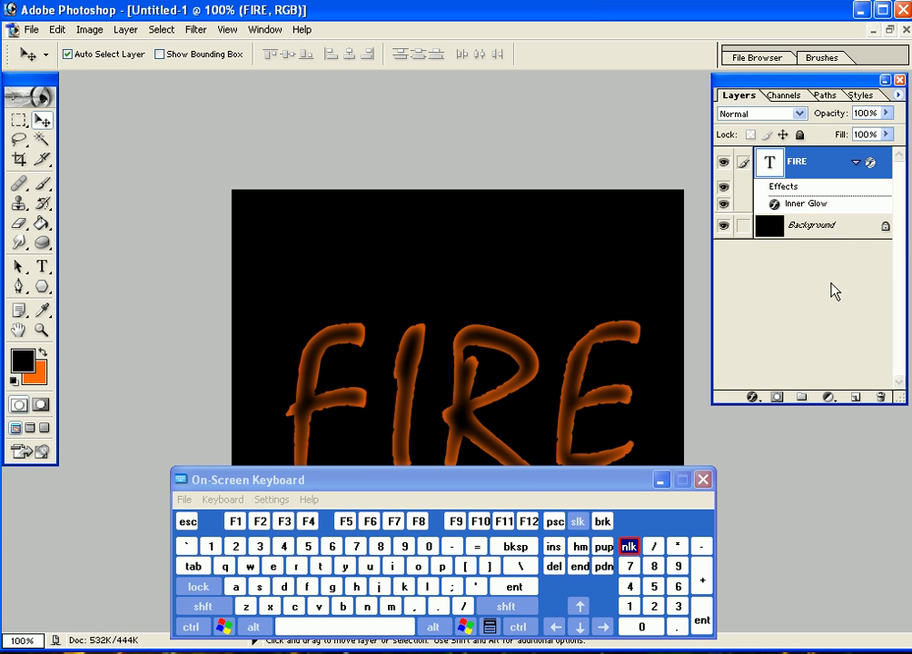
# Add a new empty layer above the FIRE text and swap the colours so orange is the foreground
pyautogui.click(856, 398)
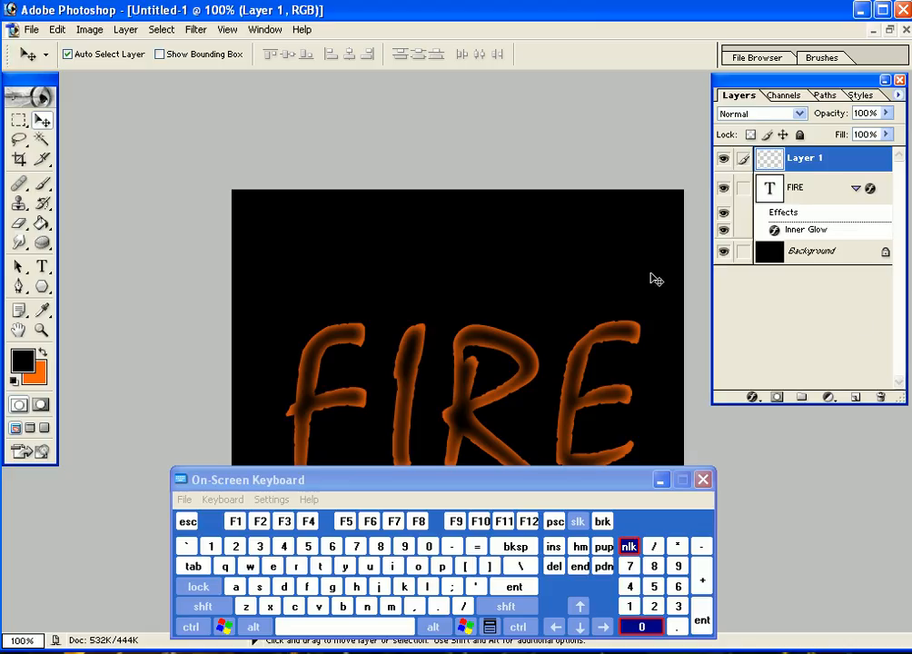
pyautogui.click(43, 352)
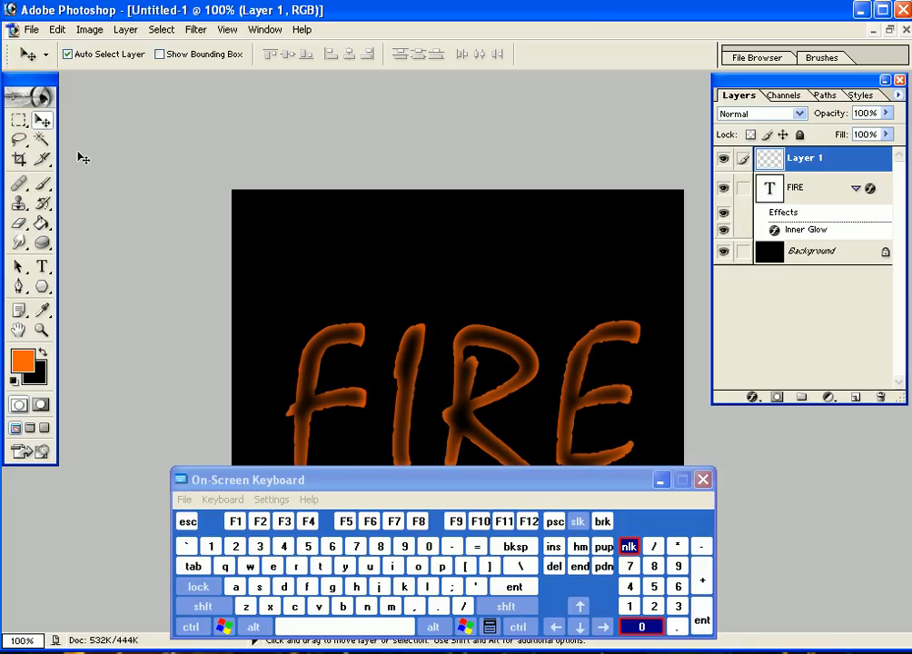
# Set up the Brush tool with the 19 px hard round brush preset
pyautogui.click(41, 184)
pyautogui.click(120, 57)
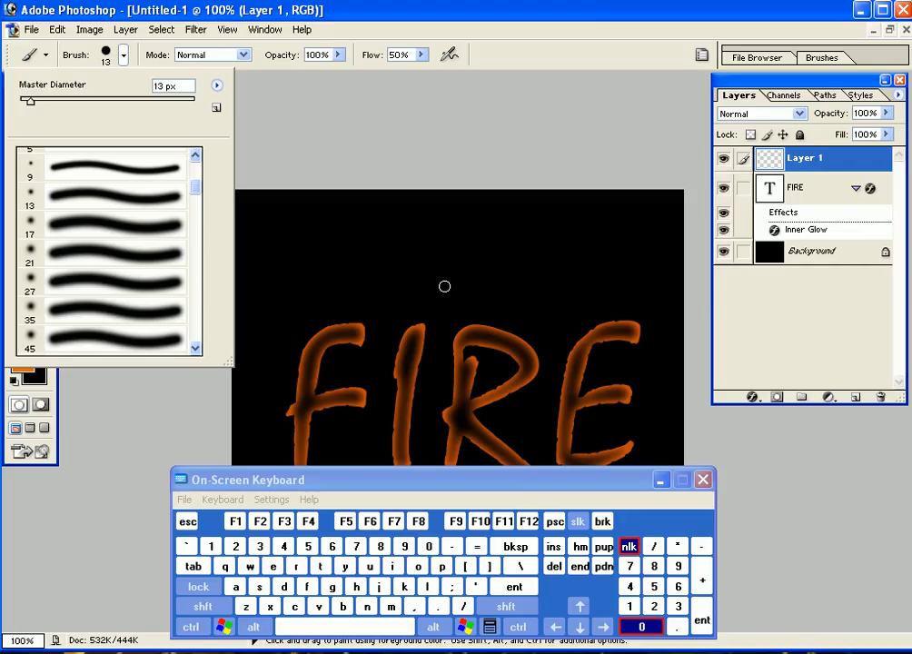
pyautogui.click(196, 277)
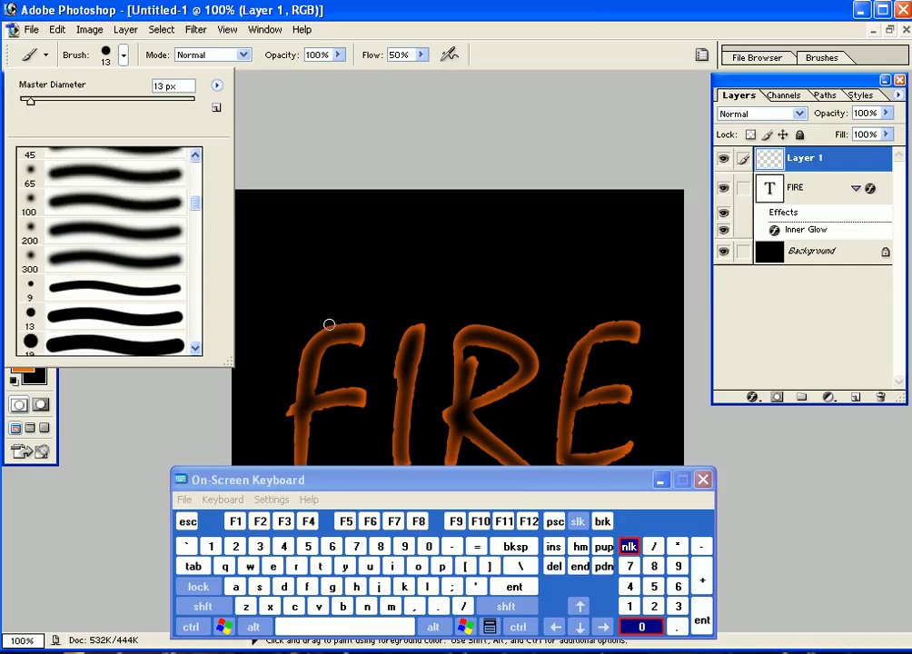
pyautogui.click(389, 9)
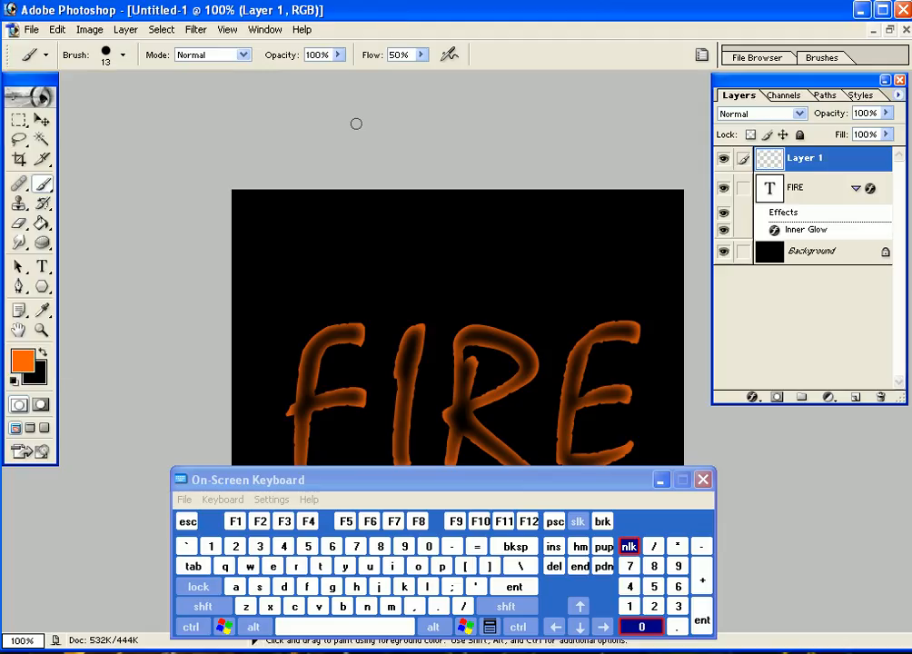
pyautogui.click(123, 55)
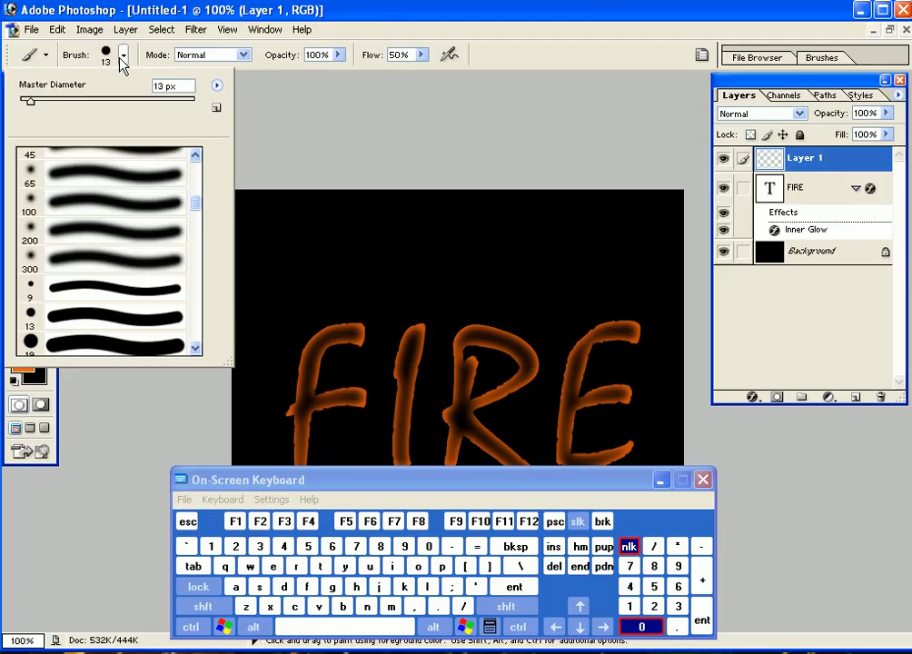
pyautogui.click(195, 347)
pyautogui.click(177, 331)
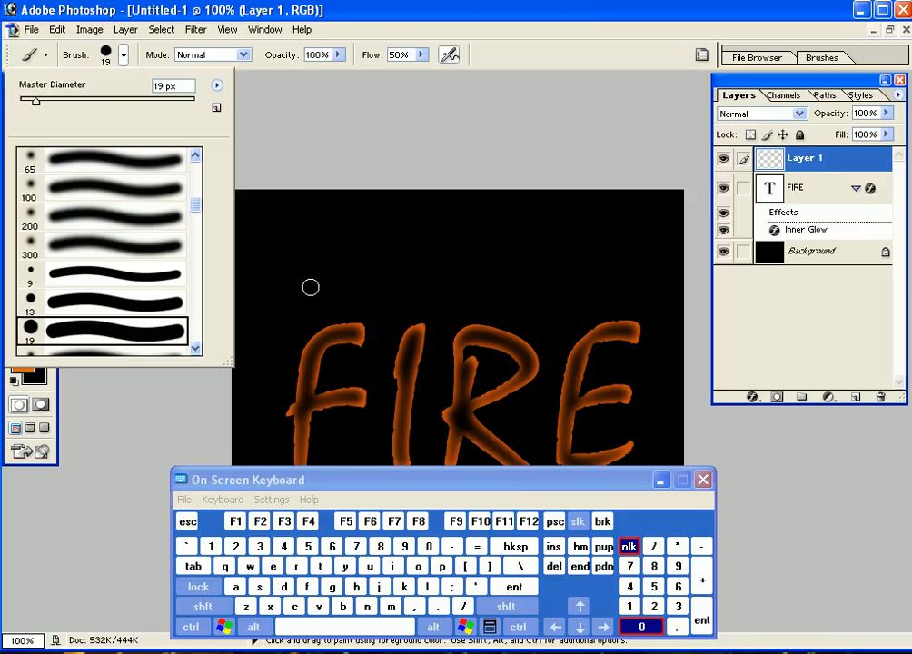
pyautogui.press('Return')
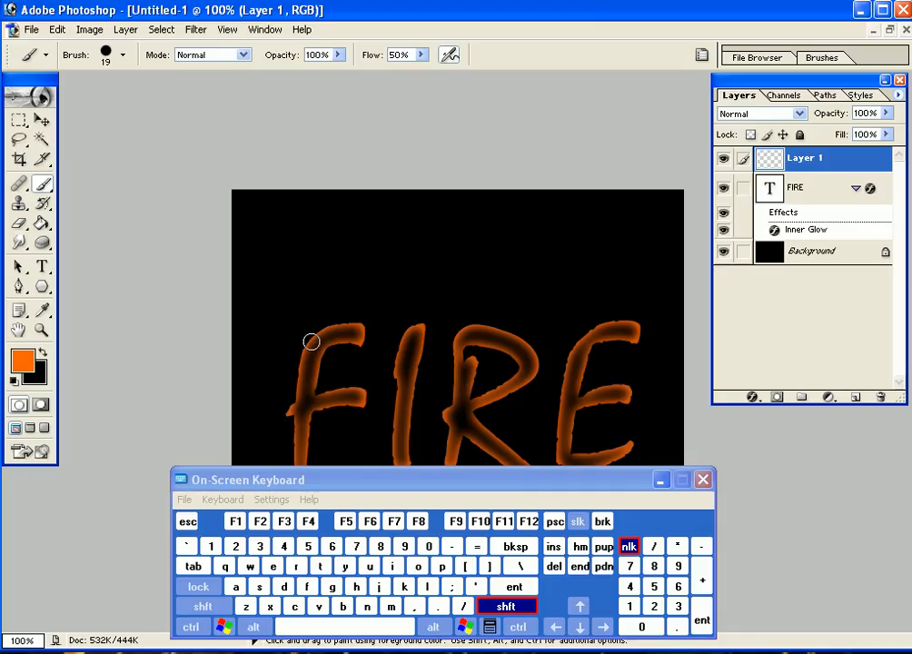
# Paint ten wavy orange strokes on Layer 1 rising like flames from the tops and crossbars of the FIRE letters
pyautogui.moveTo(311, 341); pyautogui.dragTo(317, 241)
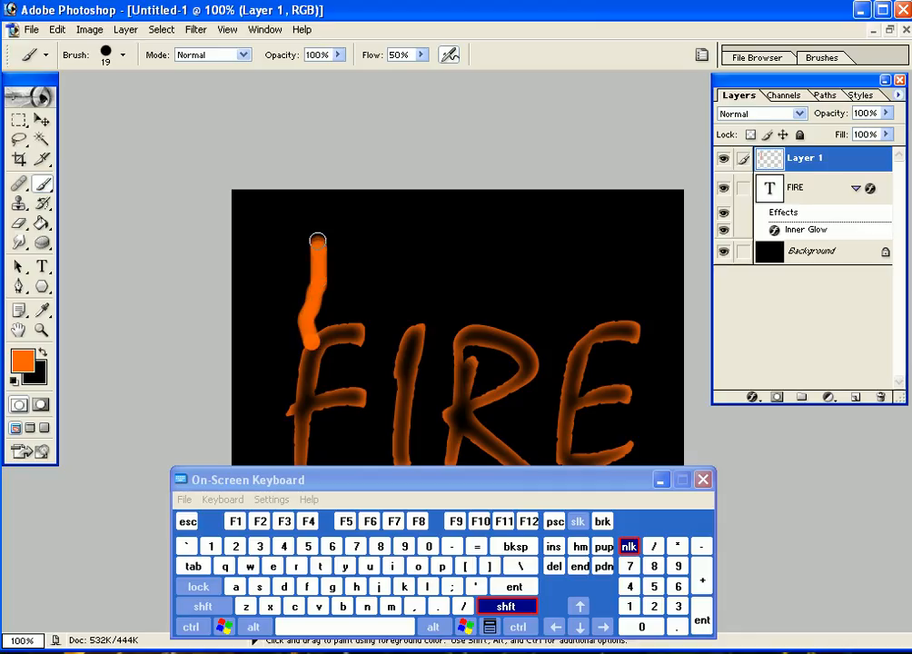
pyautogui.moveTo(344, 336)
pyautogui.mouseDown()
pyautogui.moveTo(358, 286)
pyautogui.moveTo(361, 232)
pyautogui.mouseUp()
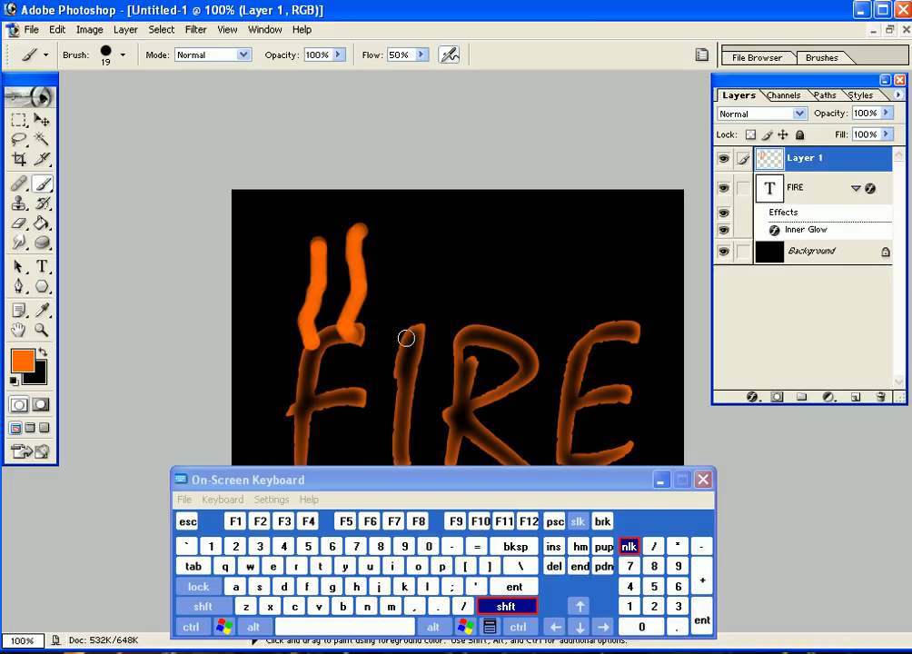
pyautogui.moveTo(405, 338)
pyautogui.mouseDown()
pyautogui.moveTo(403, 261)
pyautogui.moveTo(414, 234)
pyautogui.mouseUp()
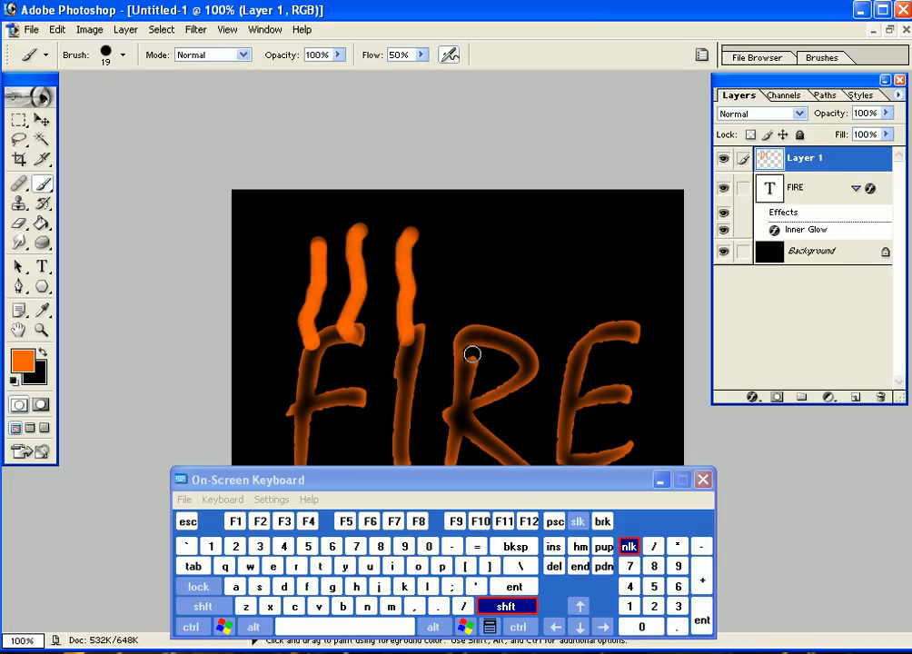
pyautogui.moveTo(471, 355); pyautogui.dragTo(466, 245)
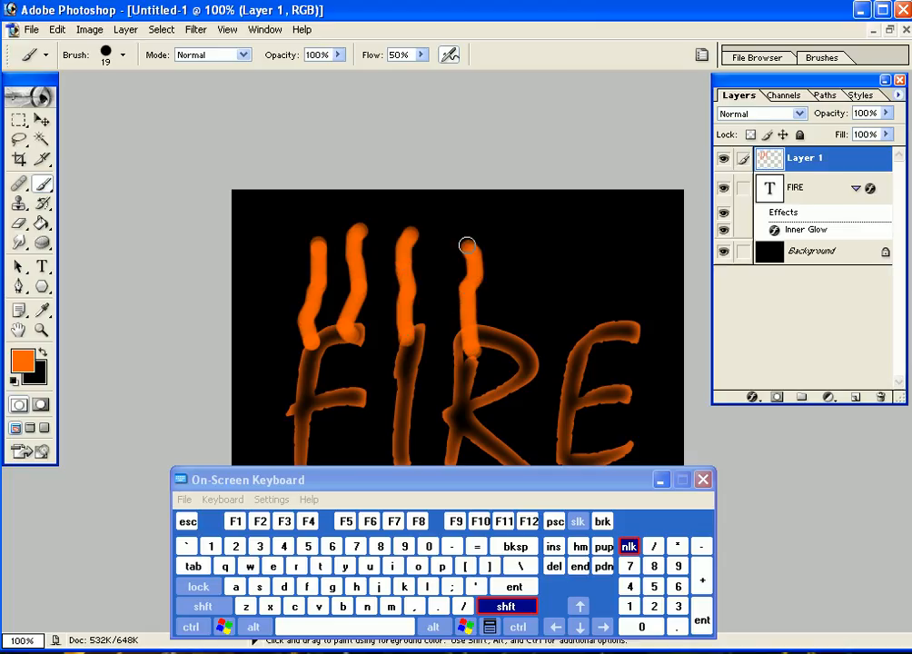
pyautogui.moveTo(537, 358)
pyautogui.mouseDown()
pyautogui.moveTo(533, 316)
pyautogui.moveTo(522, 287)
pyautogui.moveTo(533, 247)
pyautogui.mouseUp()
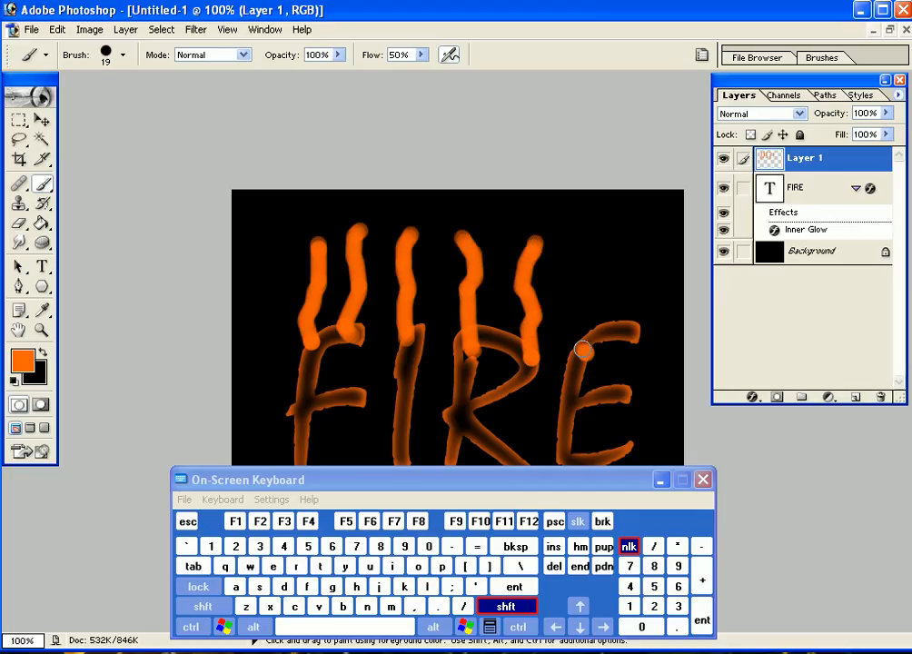
pyautogui.moveTo(583, 350); pyautogui.dragTo(589, 242)
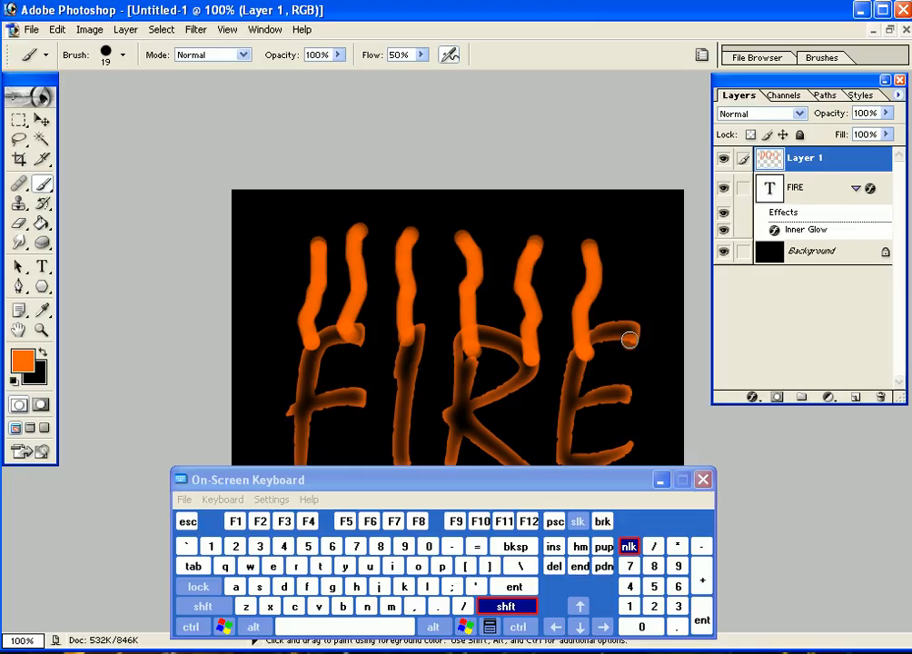
pyautogui.moveTo(628, 339); pyautogui.dragTo(629, 236)
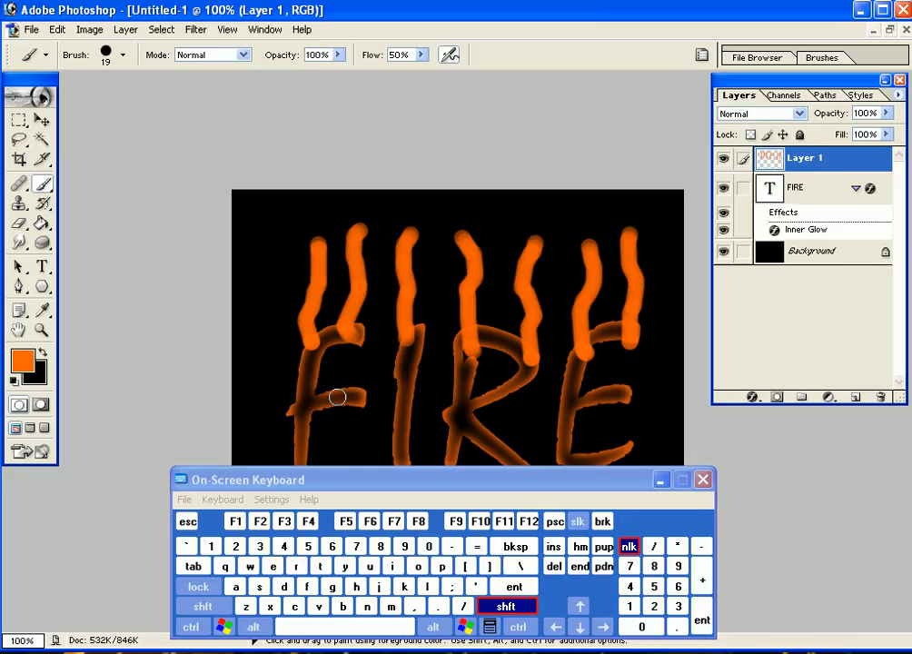
pyautogui.moveTo(293, 402); pyautogui.dragTo(311, 329)
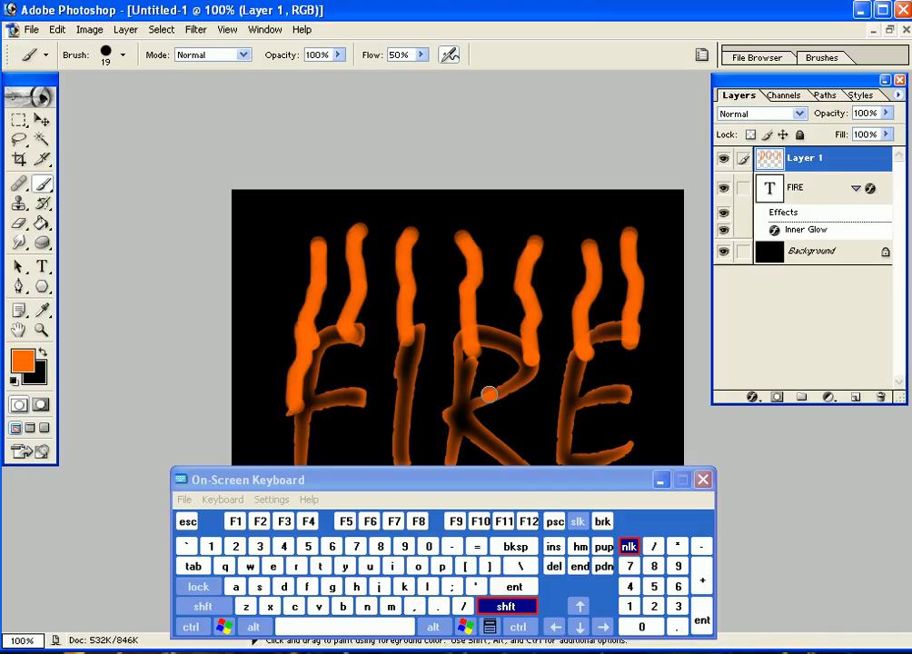
pyautogui.moveTo(489, 394)
pyautogui.mouseDown()
pyautogui.moveTo(497, 361)
pyautogui.moveTo(491, 292)
pyautogui.mouseUp()
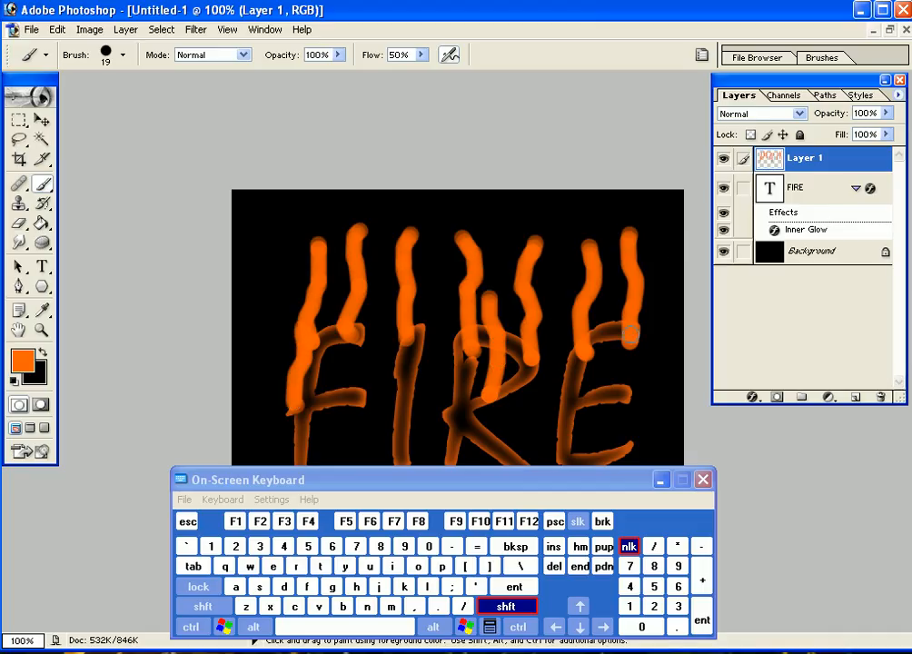
pyautogui.moveTo(605, 393); pyautogui.dragTo(603, 319)
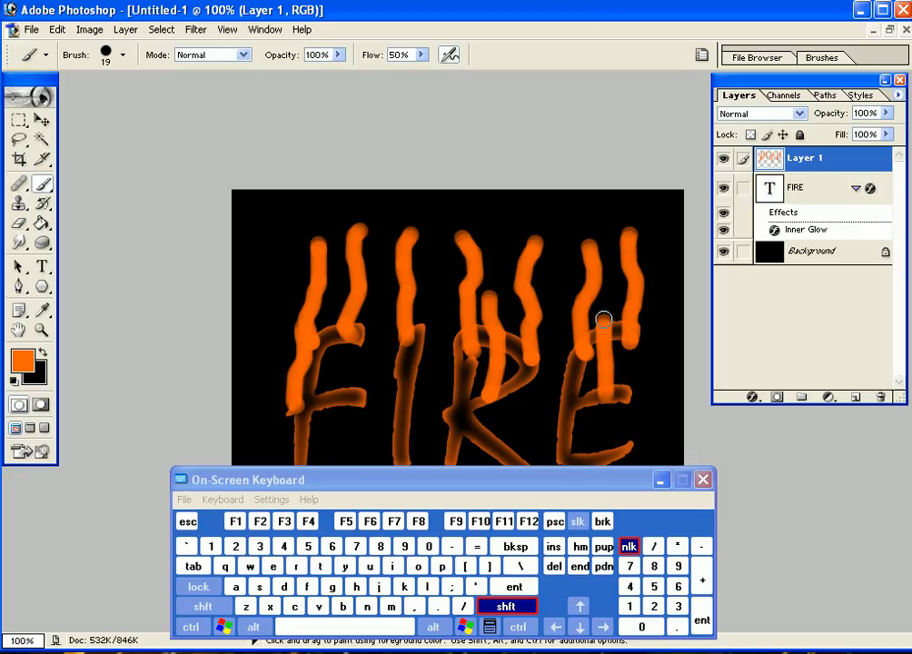
# Smudge the ends and edges of all the orange strokes on Layer 1 into soft, tapering flames with the Smudge tool
pyautogui.moveTo(555, 475); pyautogui.dragTo(541, 441)
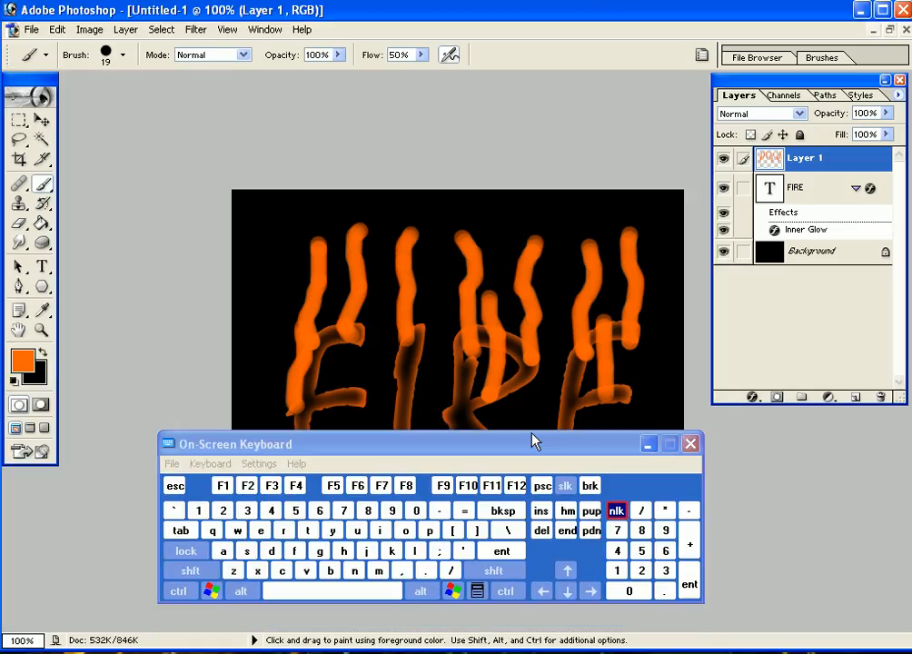
pyautogui.click(17, 244)
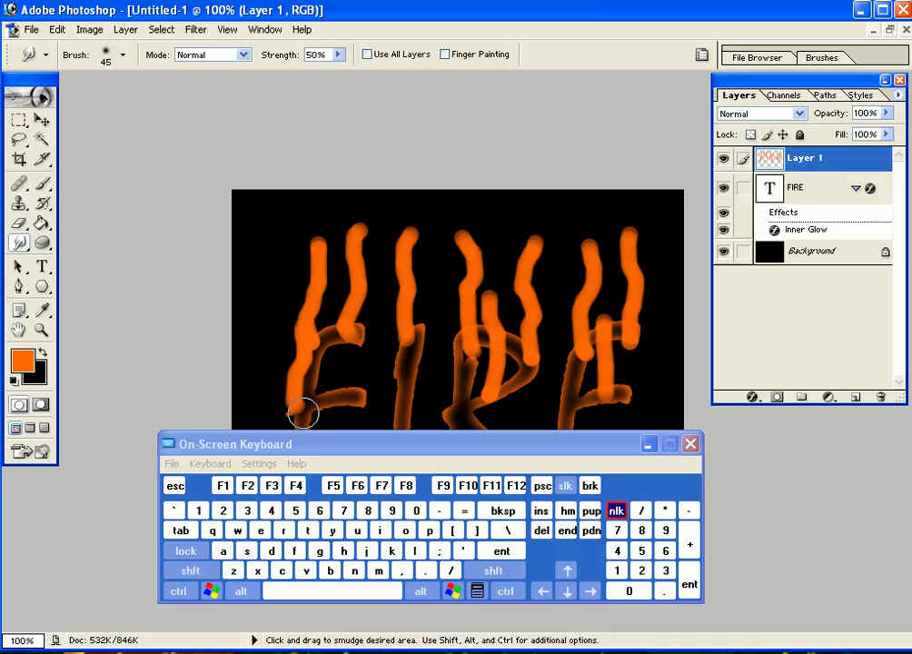
pyautogui.moveTo(290, 413)
pyautogui.mouseDown()
pyautogui.moveTo(306, 337)
pyautogui.moveTo(307, 231)
pyautogui.moveTo(388, 244)
pyautogui.moveTo(356, 230)
pyautogui.moveTo(352, 372)
pyautogui.mouseUp()
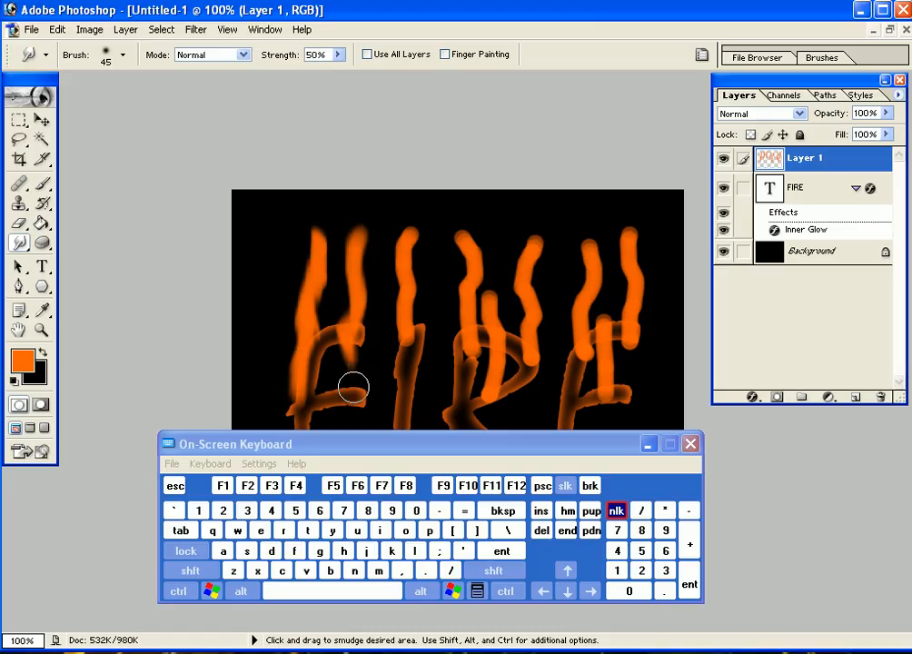
pyautogui.moveTo(407, 296); pyautogui.dragTo(421, 219)
pyautogui.moveTo(469, 257); pyautogui.dragTo(483, 204)
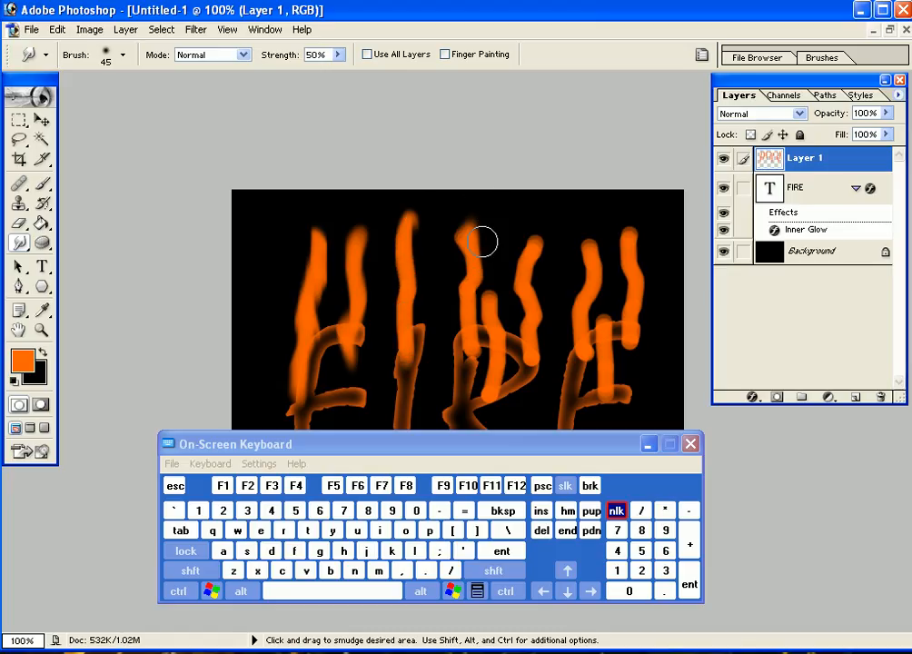
pyautogui.moveTo(471, 345); pyautogui.dragTo(471, 363)
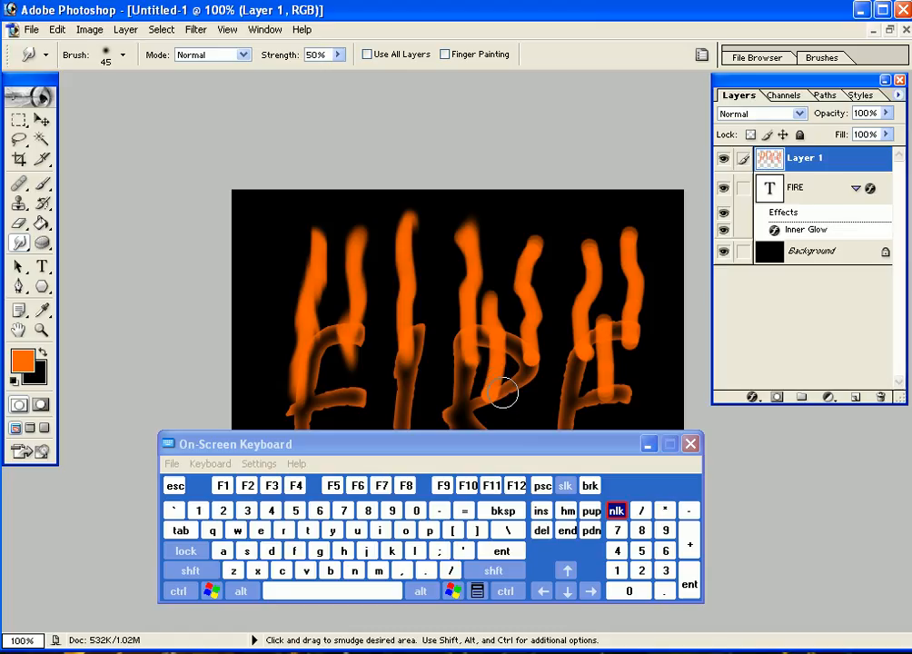
pyautogui.moveTo(496, 316); pyautogui.dragTo(492, 266)
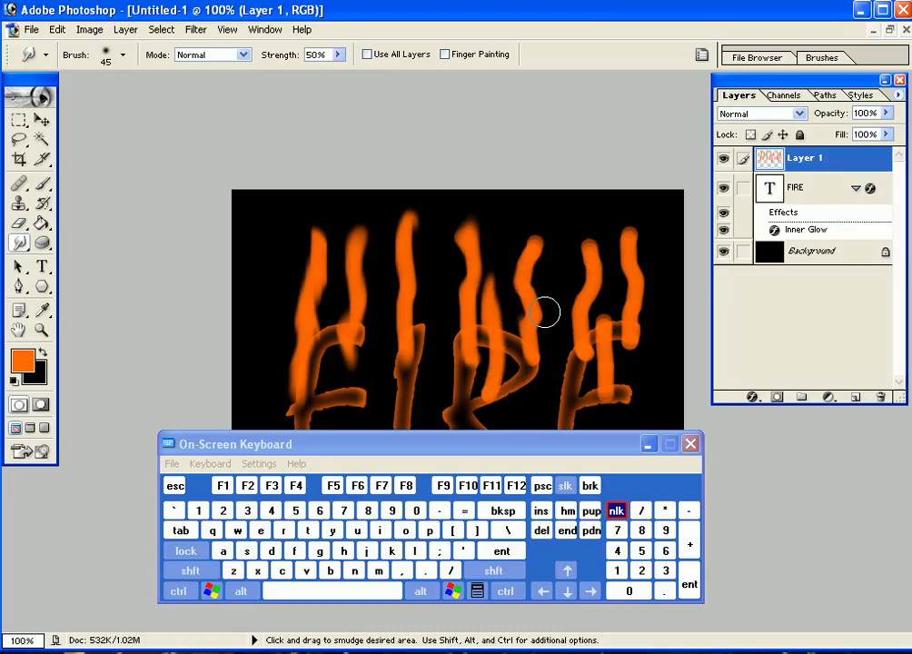
pyautogui.moveTo(535, 336)
pyautogui.mouseDown()
pyautogui.moveTo(527, 374)
pyautogui.moveTo(524, 222)
pyautogui.mouseUp()
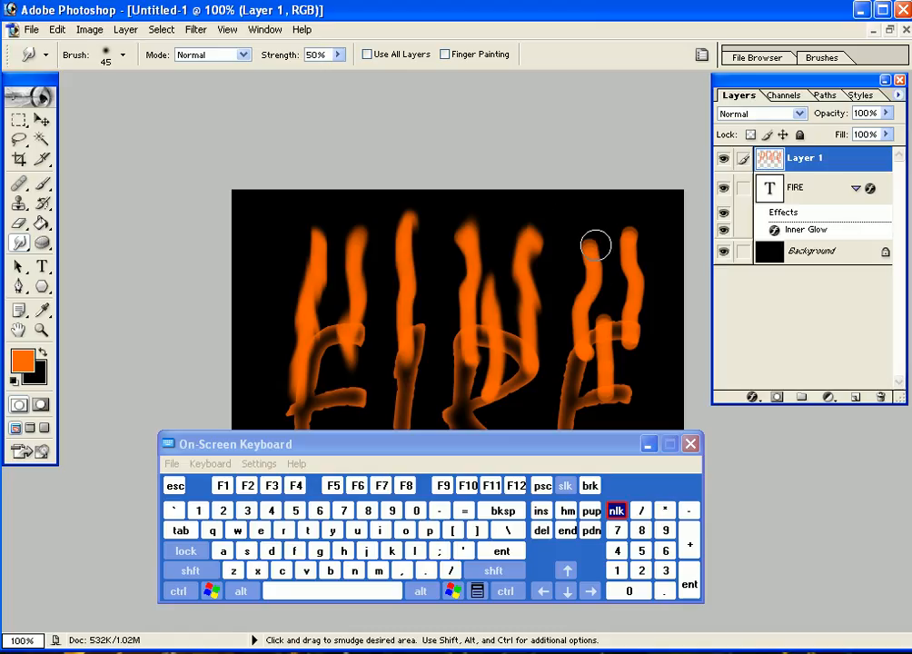
pyautogui.moveTo(595, 245); pyautogui.dragTo(579, 316)
pyautogui.moveTo(580, 362)
pyautogui.mouseDown()
pyautogui.moveTo(602, 279)
pyautogui.moveTo(591, 214)
pyautogui.mouseUp()
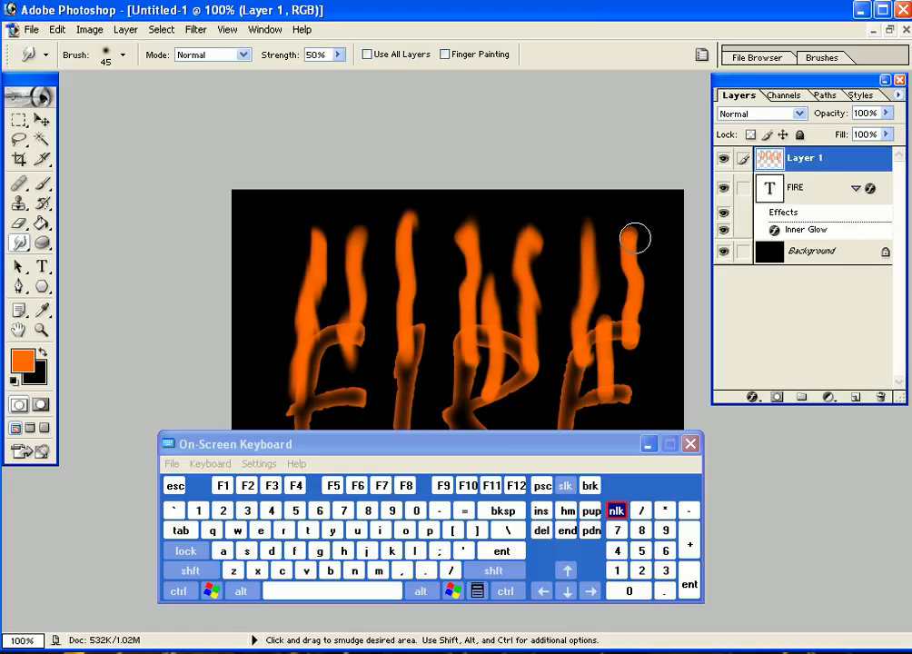
pyautogui.moveTo(637, 240); pyautogui.dragTo(632, 334)
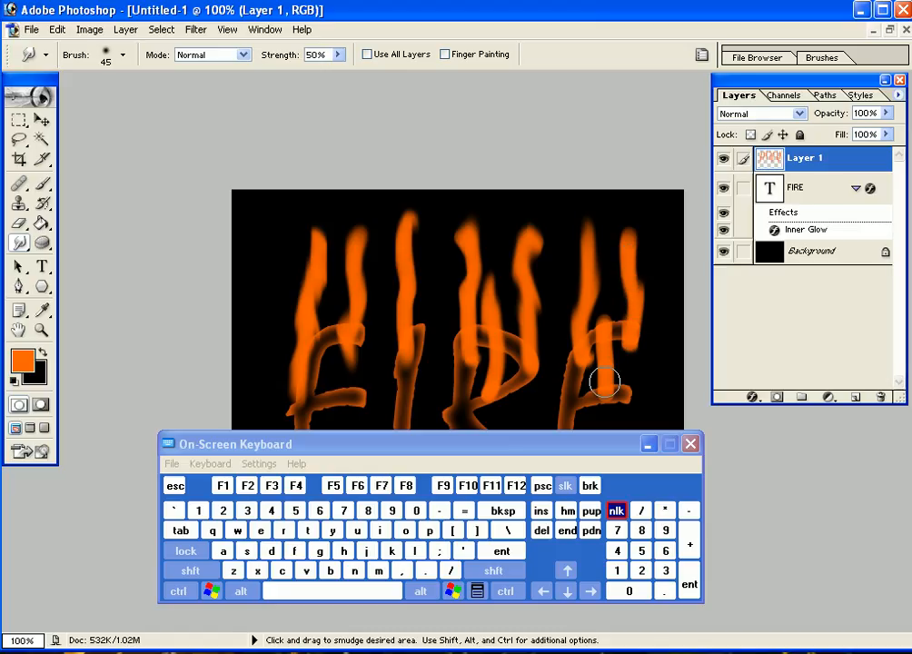
pyautogui.moveTo(603, 383); pyautogui.dragTo(605, 259)
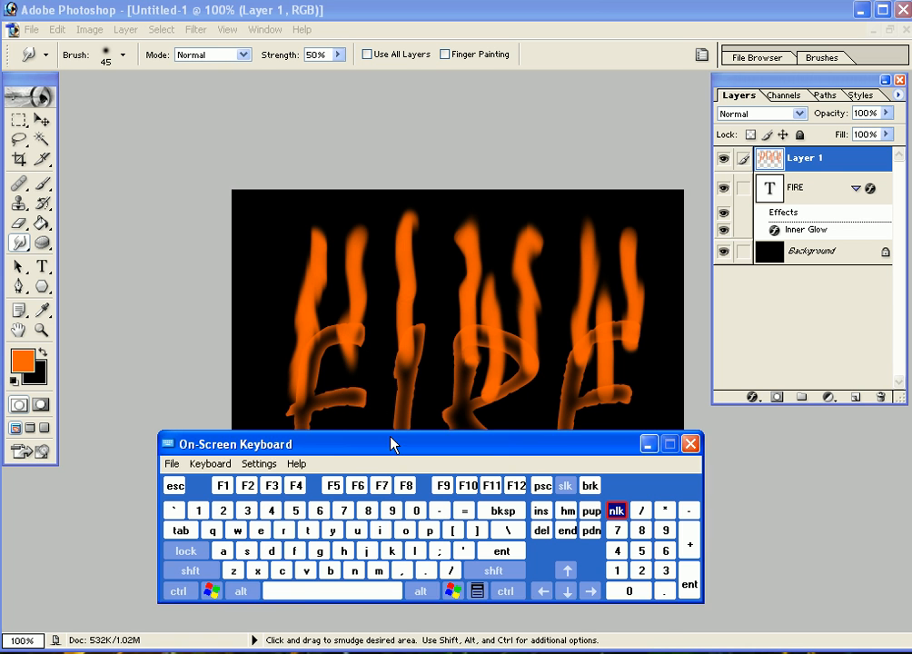
# Smudge the flames above the E and R on Layer 1, stretching their tips upward and blending their edges into each other
pyautogui.moveTo(392, 441); pyautogui.dragTo(342, 456)
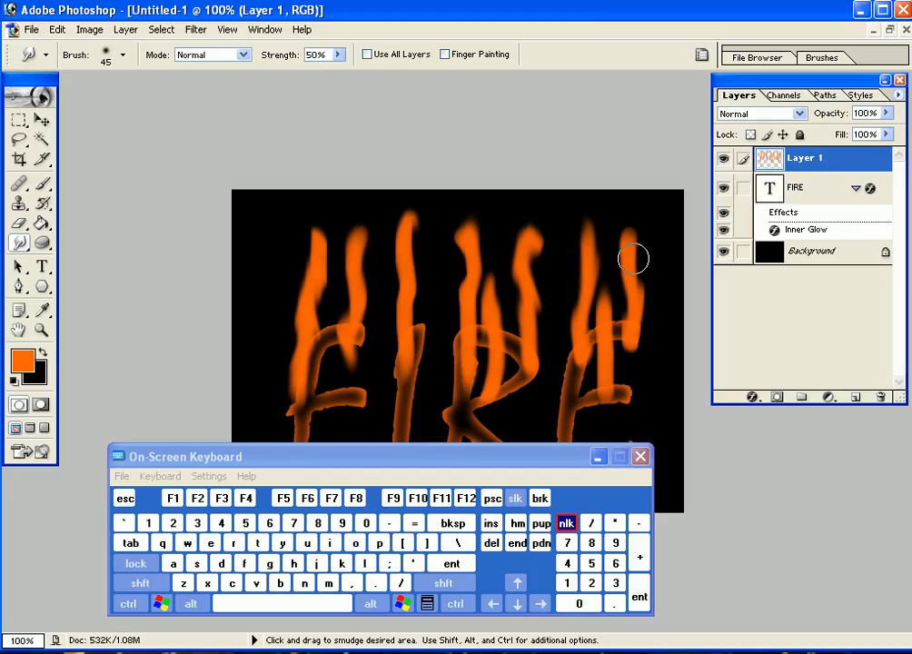
pyautogui.moveTo(633, 259); pyautogui.dragTo(633, 218)
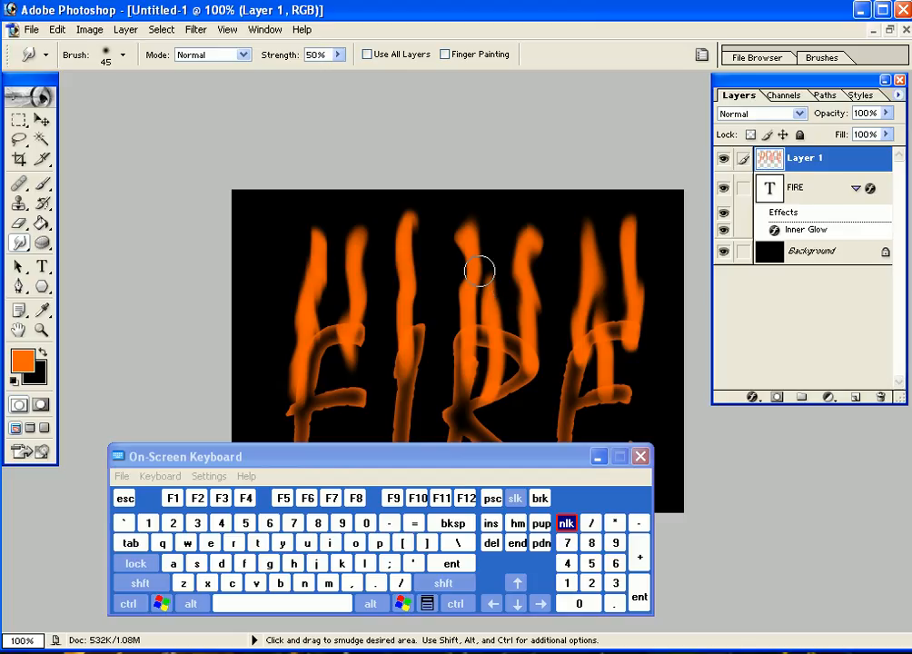
pyautogui.moveTo(476, 271); pyautogui.dragTo(493, 313)
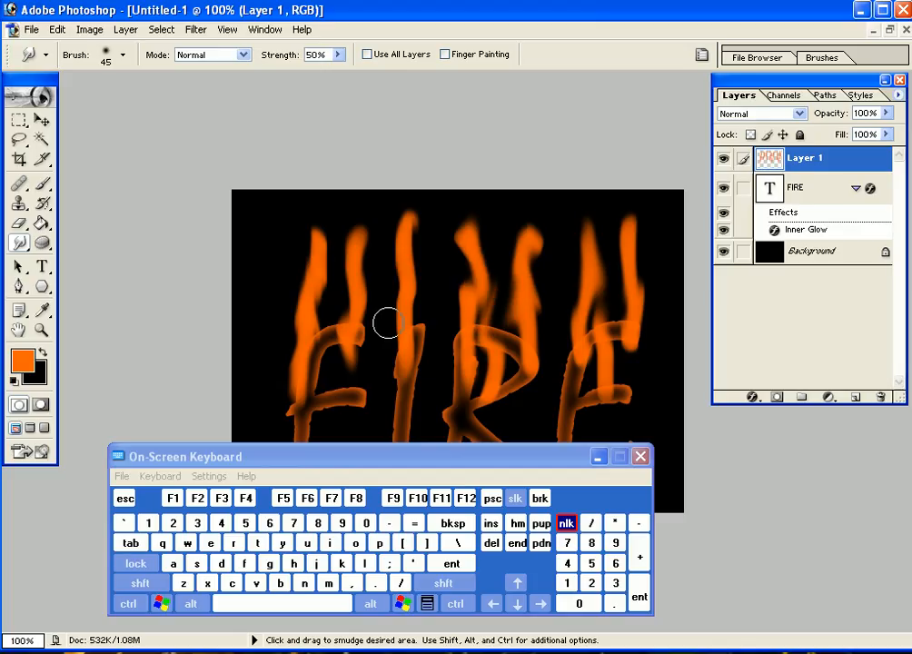
pyautogui.moveTo(483, 324); pyautogui.dragTo(500, 294)
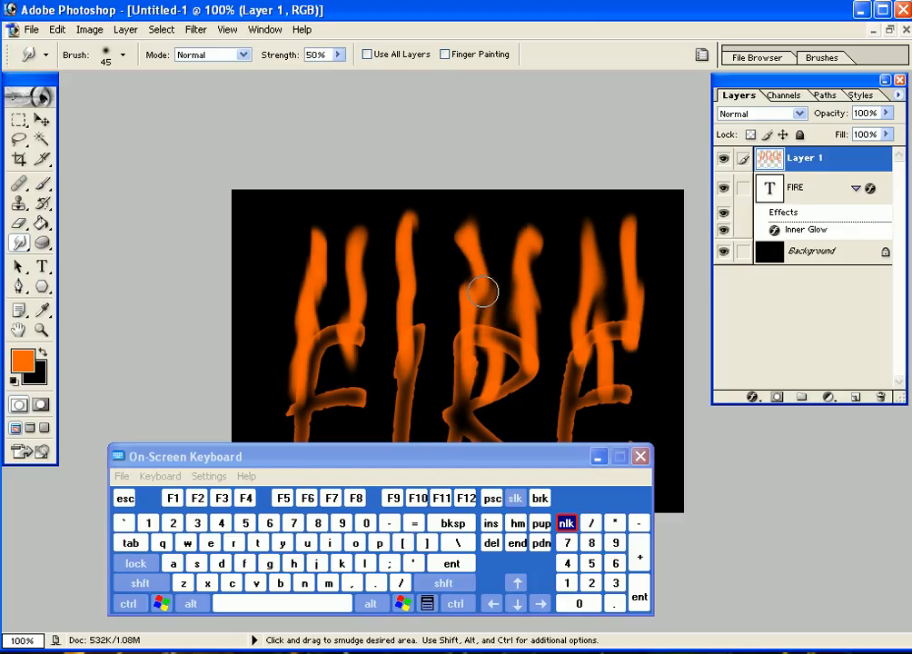
pyautogui.moveTo(465, 239); pyautogui.dragTo(469, 207)
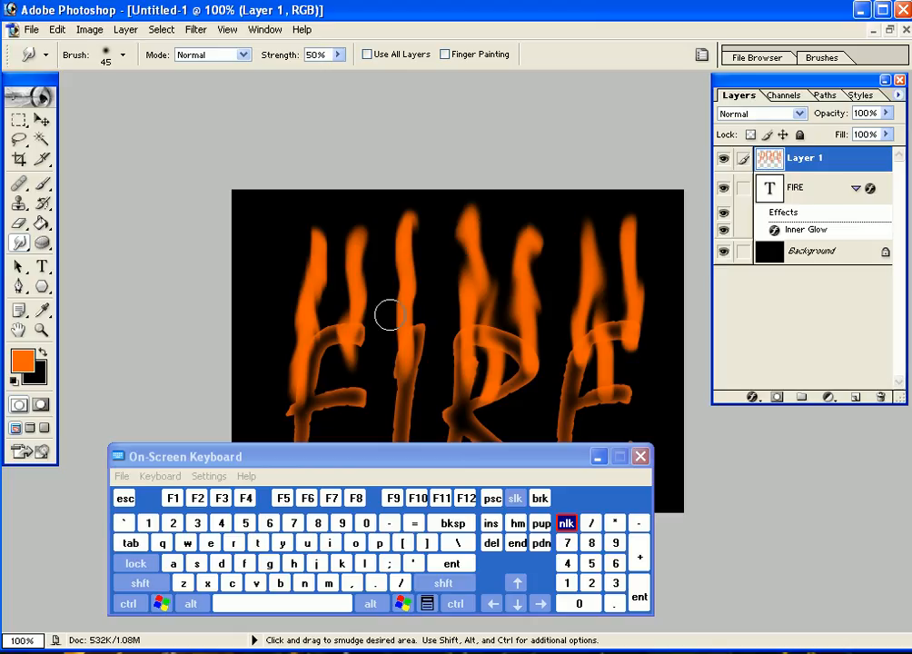
# Smudge the flames above the I and F on Layer 1 outward and upward into wider, licking shapes
pyautogui.moveTo(429, 277); pyautogui.dragTo(451, 238)
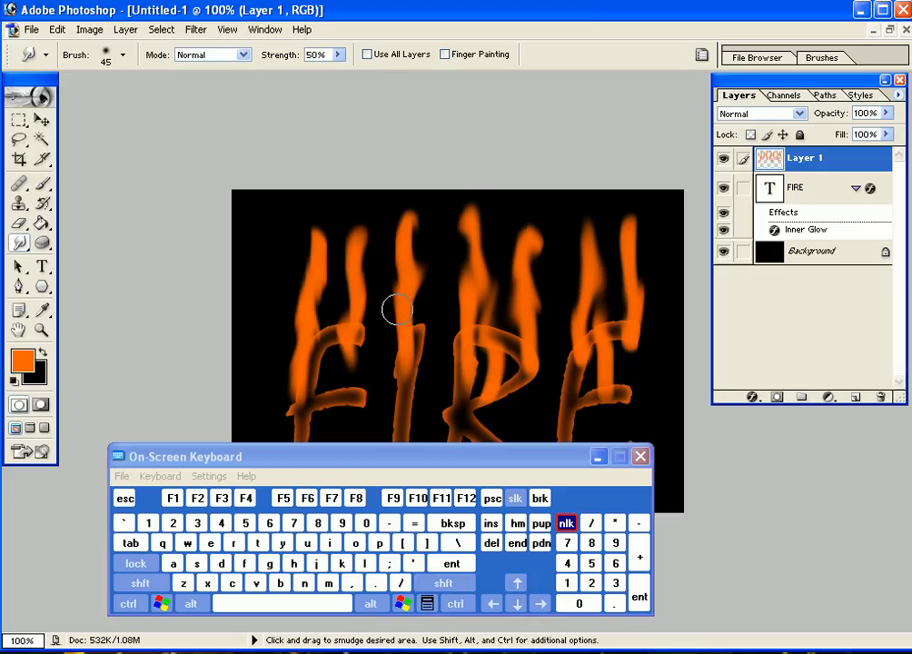
pyautogui.moveTo(395, 310); pyautogui.dragTo(370, 234)
pyautogui.moveTo(363, 304); pyautogui.dragTo(403, 229)
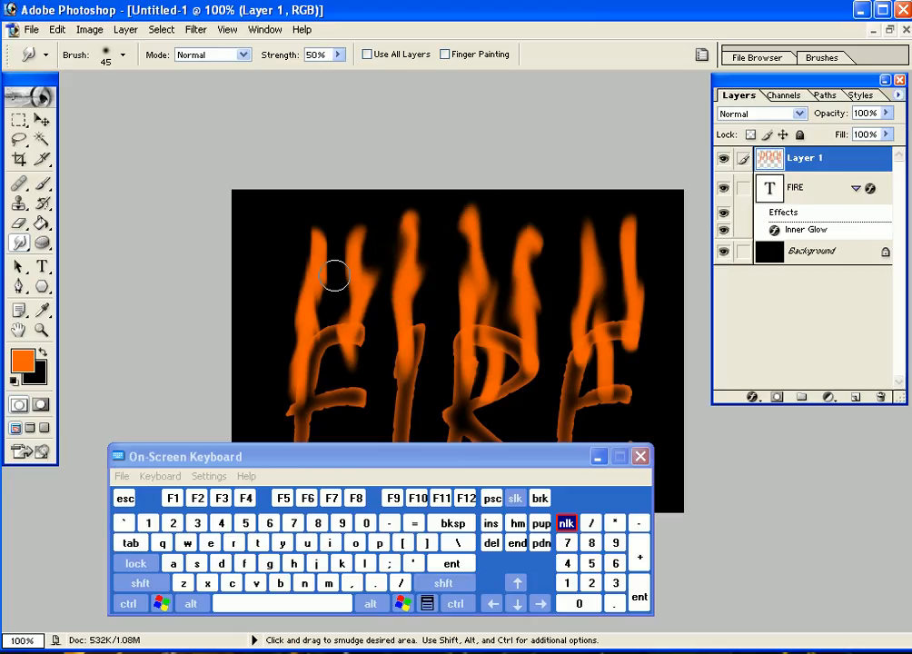
pyautogui.moveTo(311, 304); pyautogui.dragTo(296, 261)
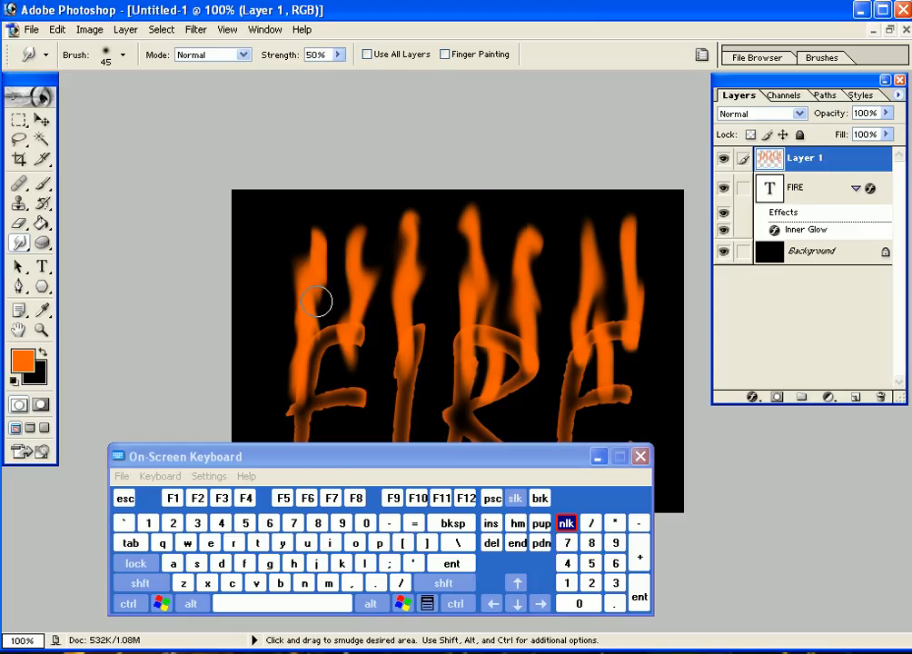
pyautogui.moveTo(321, 302); pyautogui.dragTo(338, 262)
pyautogui.moveTo(298, 323); pyautogui.dragTo(299, 266)
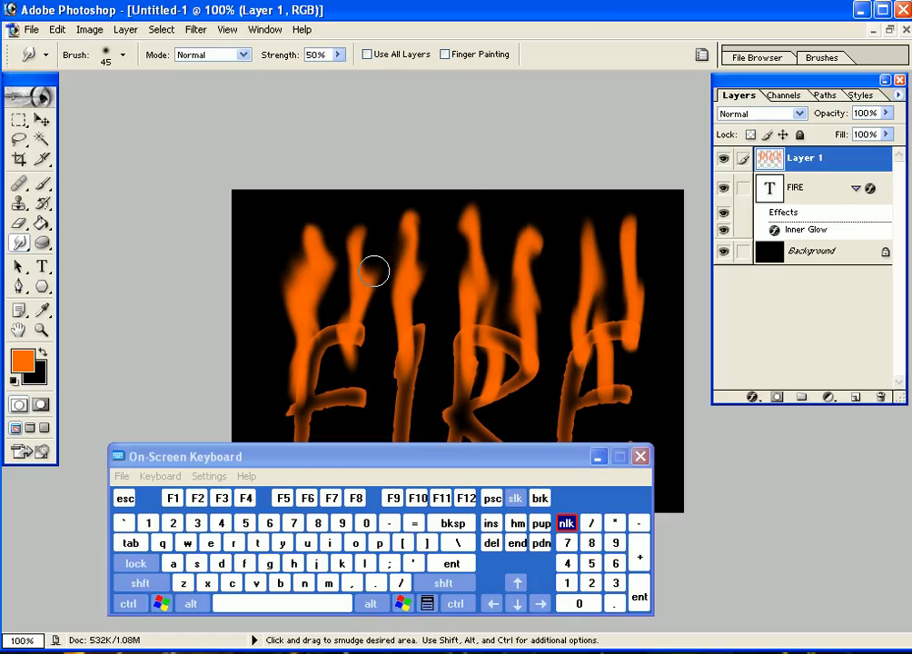
pyautogui.moveTo(417, 298); pyautogui.dragTo(398, 279)
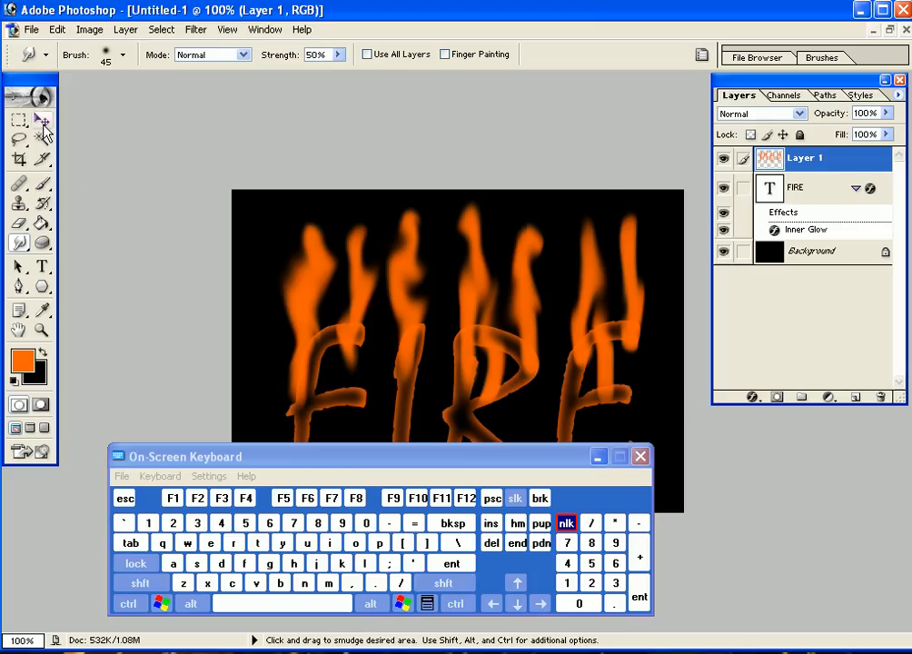
# Duplicate Layer 1 with its smudged flames
pyautogui.click(42, 120)
pyautogui.moveTo(564, 450); pyautogui.dragTo(621, 452)
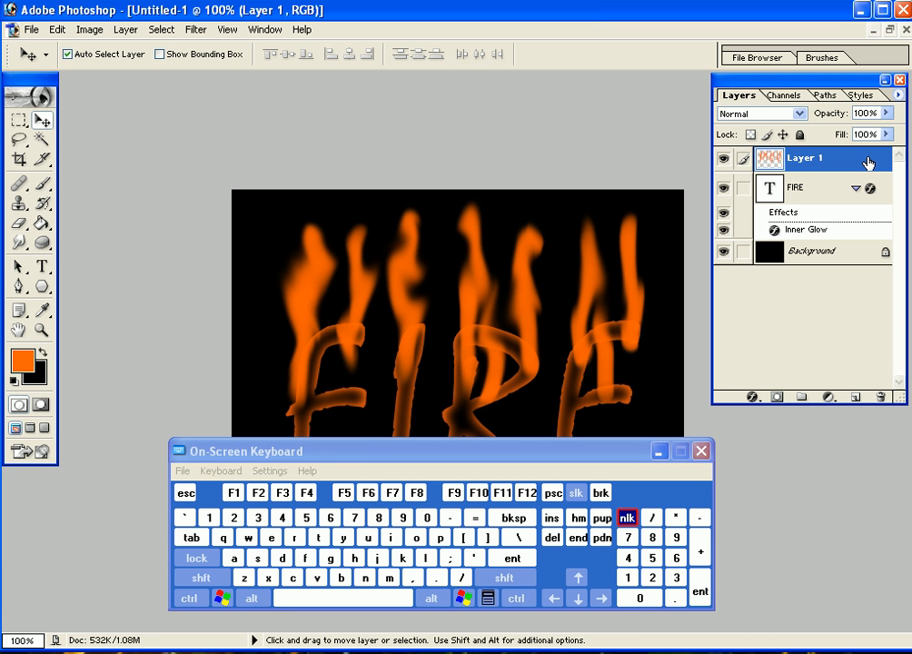
pyautogui.moveTo(867, 163); pyautogui.dragTo(855, 397)
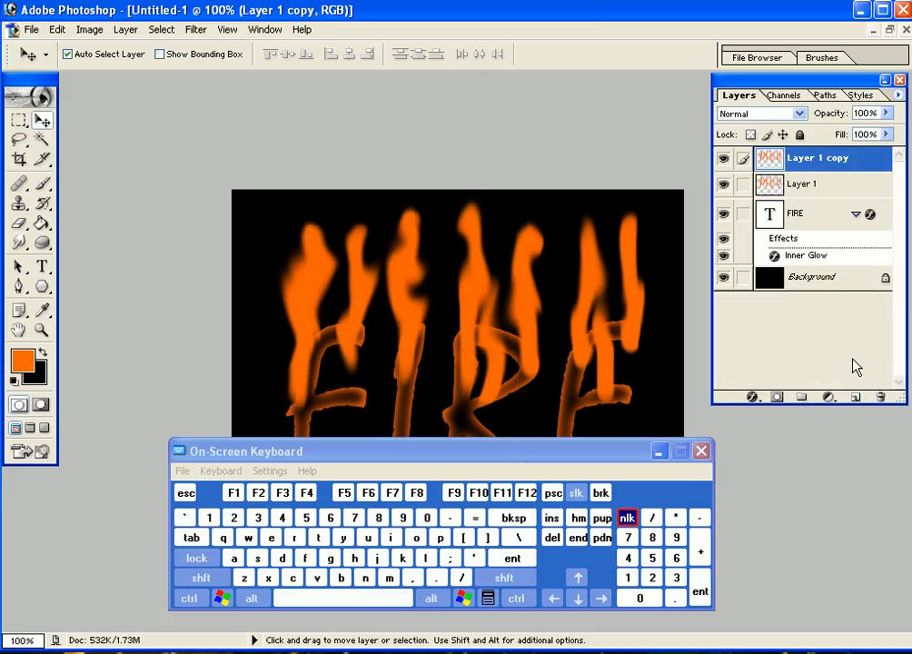
# Go through the blend modes for Layer 1 copy and set it to Linear Dodge
pyautogui.click(799, 114)
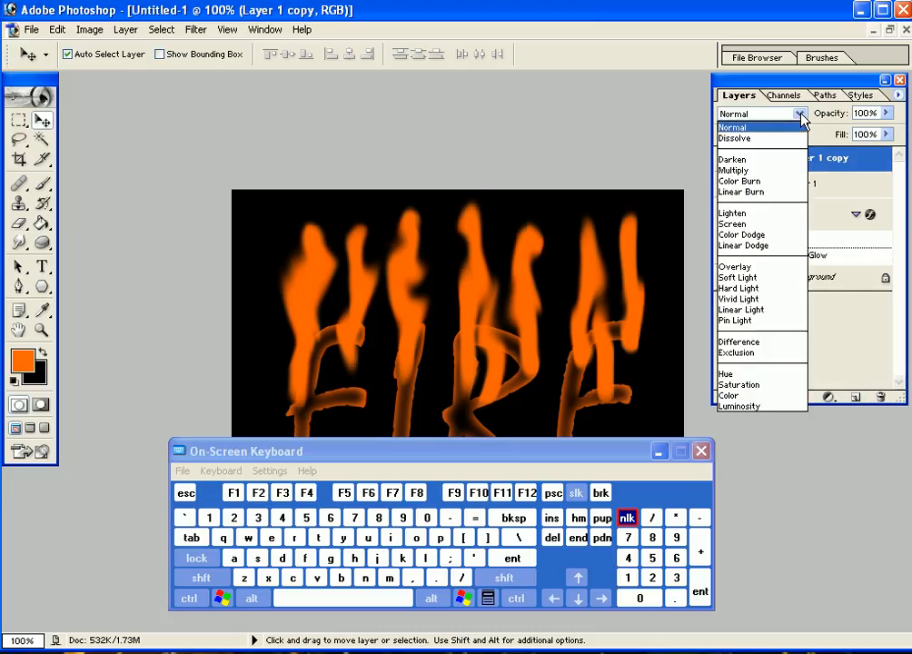
pyautogui.click(800, 117)
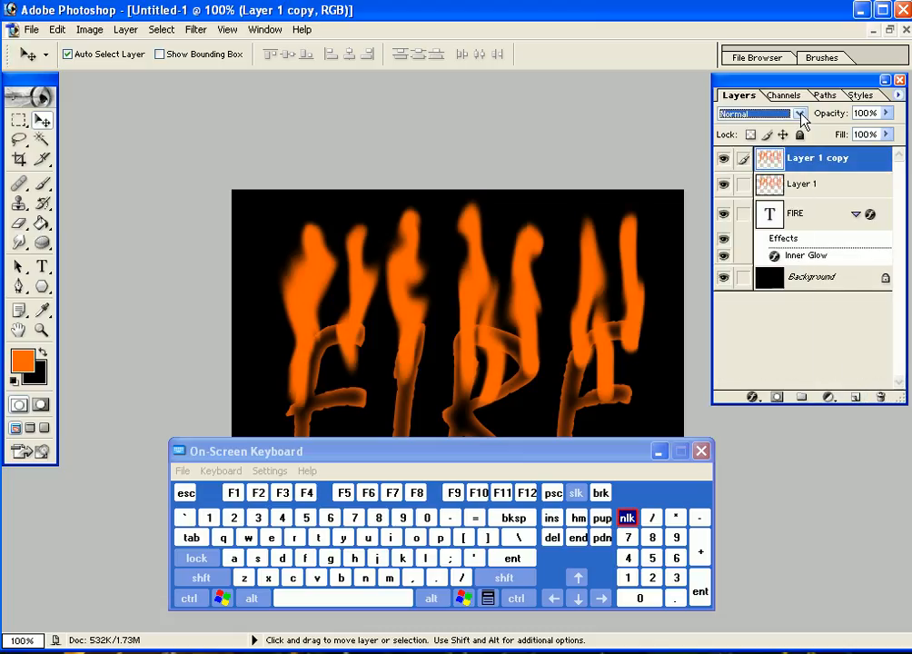
pyautogui.click(577, 599)
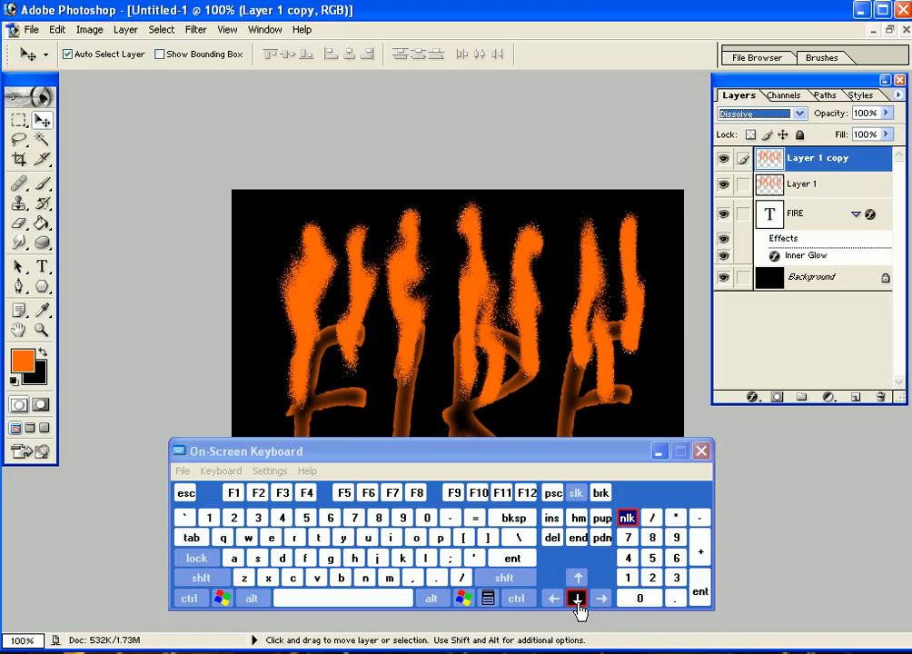
pyautogui.click(577, 599)
pyautogui.click(577, 598)
pyautogui.click(576, 598)
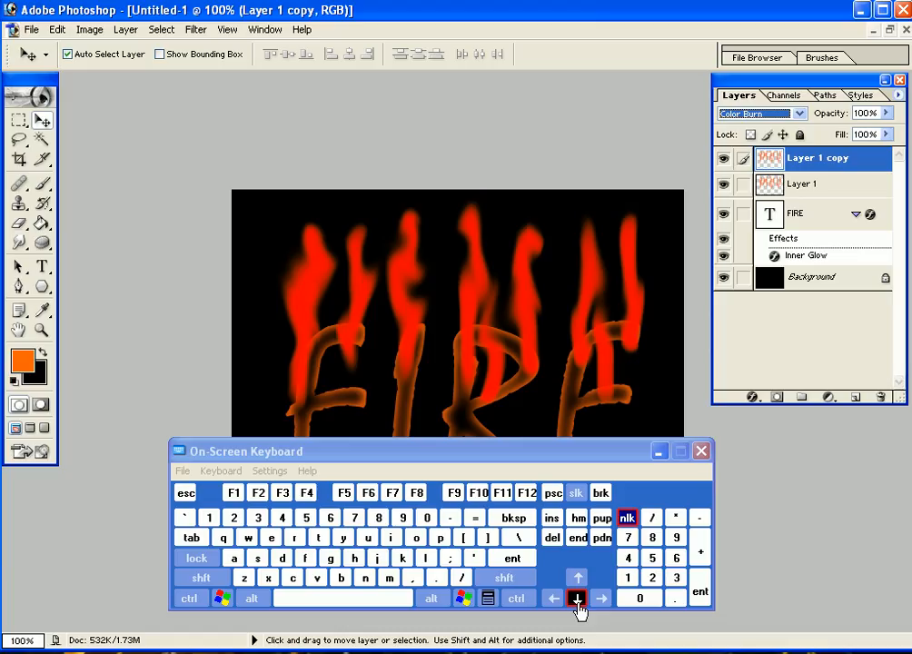
pyautogui.click(577, 599)
pyautogui.click(576, 599)
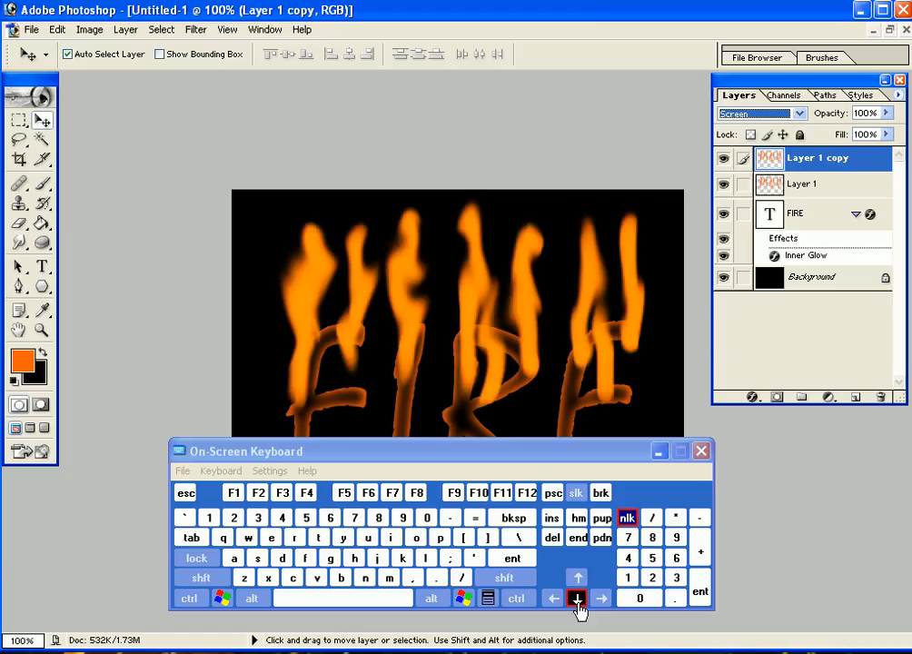
pyautogui.click(576, 598)
pyautogui.click(577, 599)
pyautogui.click(577, 598)
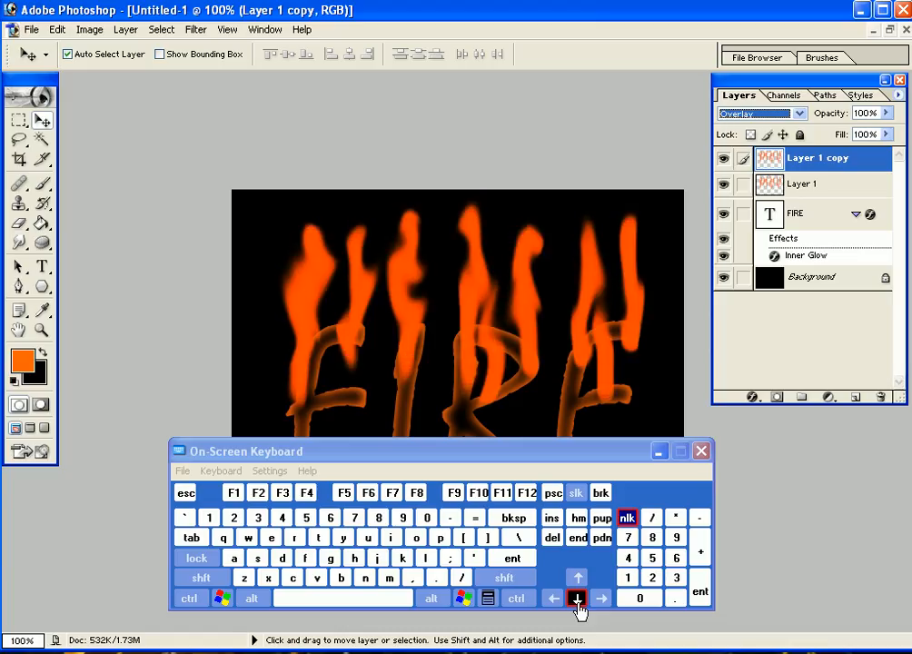
pyautogui.click(577, 577)
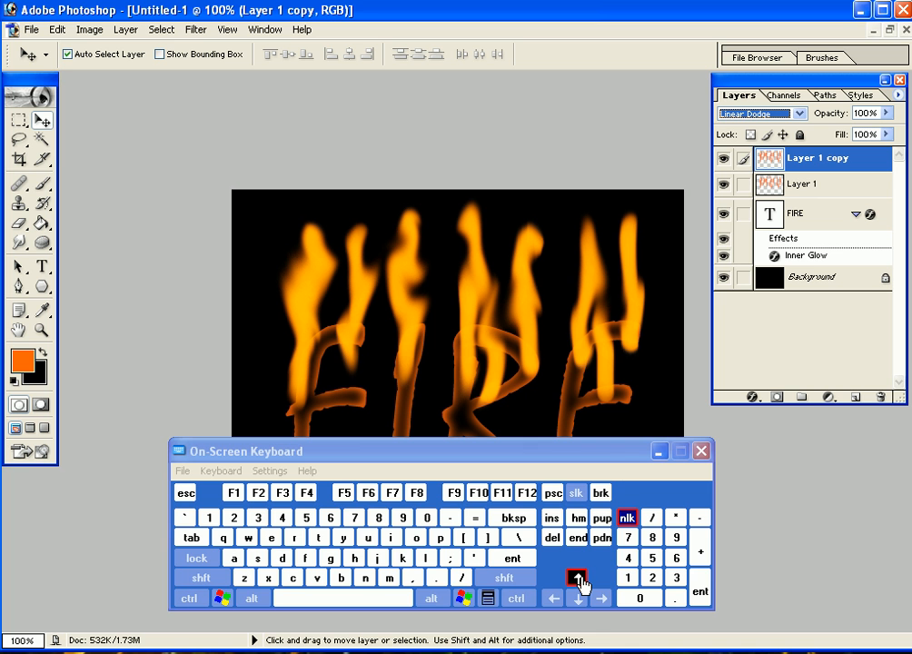
# Compare Color Dodge, Vivid Light and Overlay on Layer 1 copy, then return its blend mode to Linear Dodge
pyautogui.moveTo(626, 461); pyautogui.dragTo(572, 504)
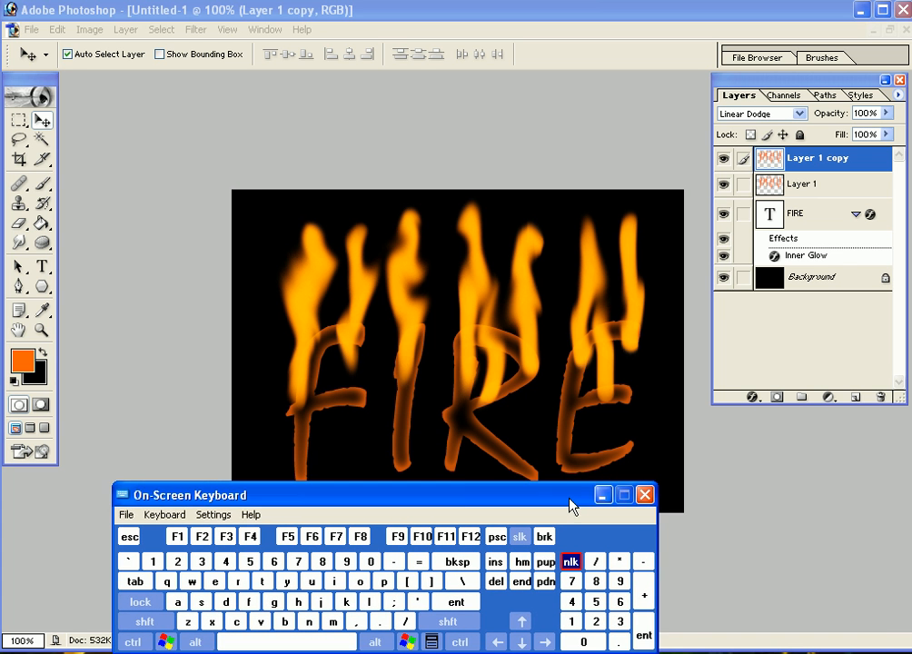
pyautogui.click(521, 622)
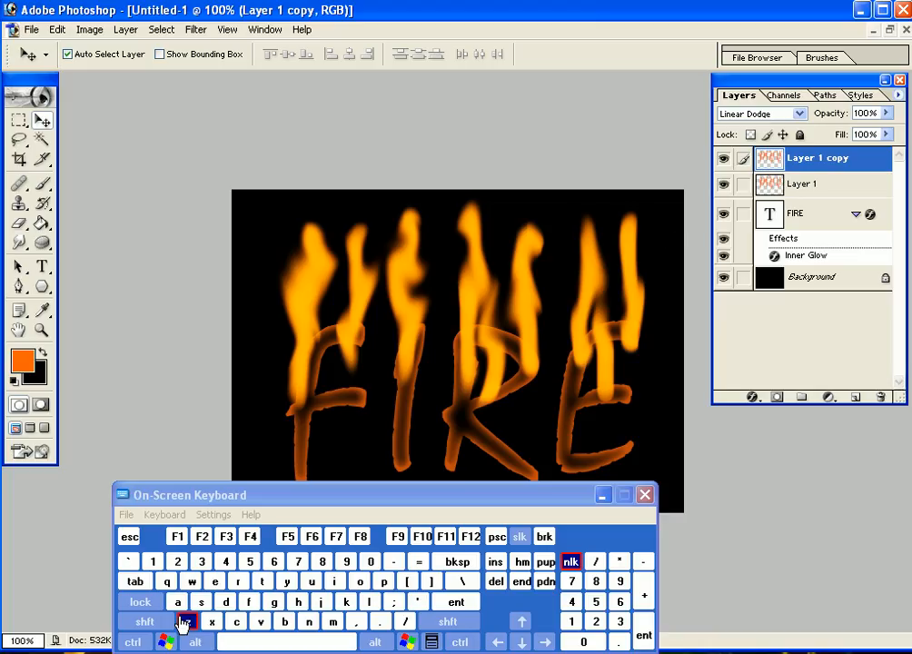
pyautogui.click(185, 622)
pyautogui.click(800, 113)
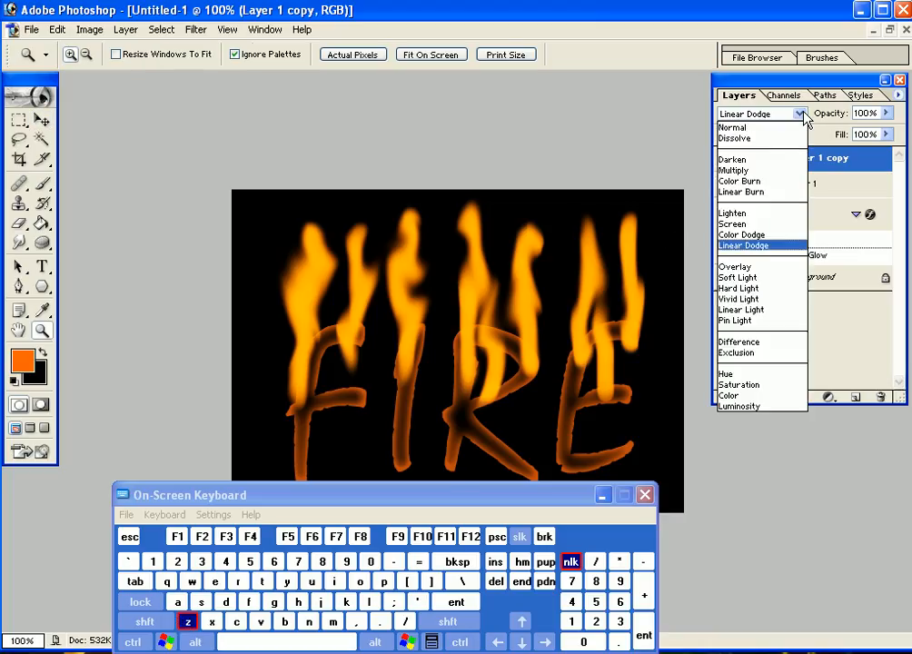
pyautogui.click(800, 114)
pyautogui.click(521, 622)
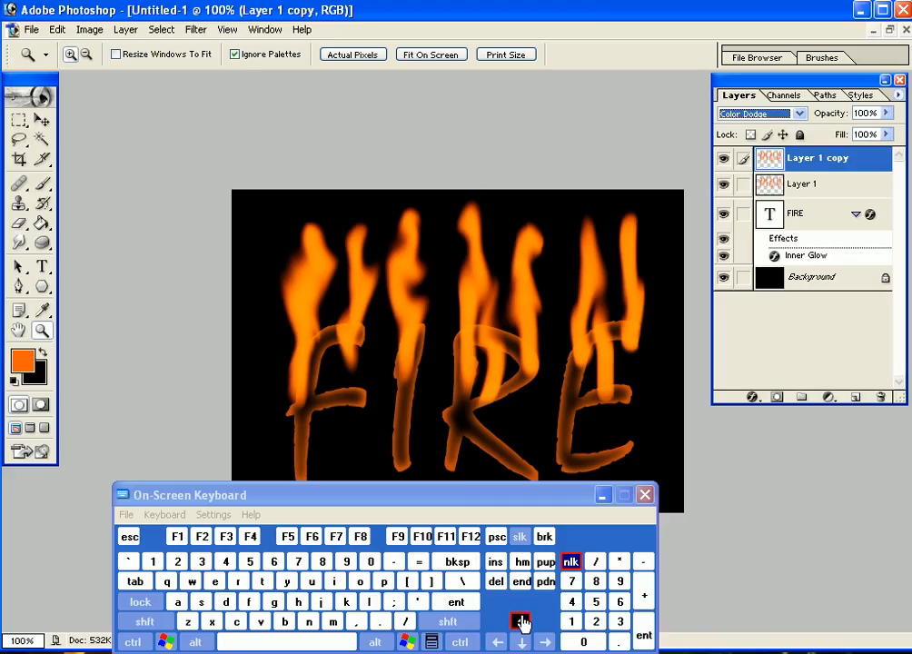
pyautogui.click(521, 642)
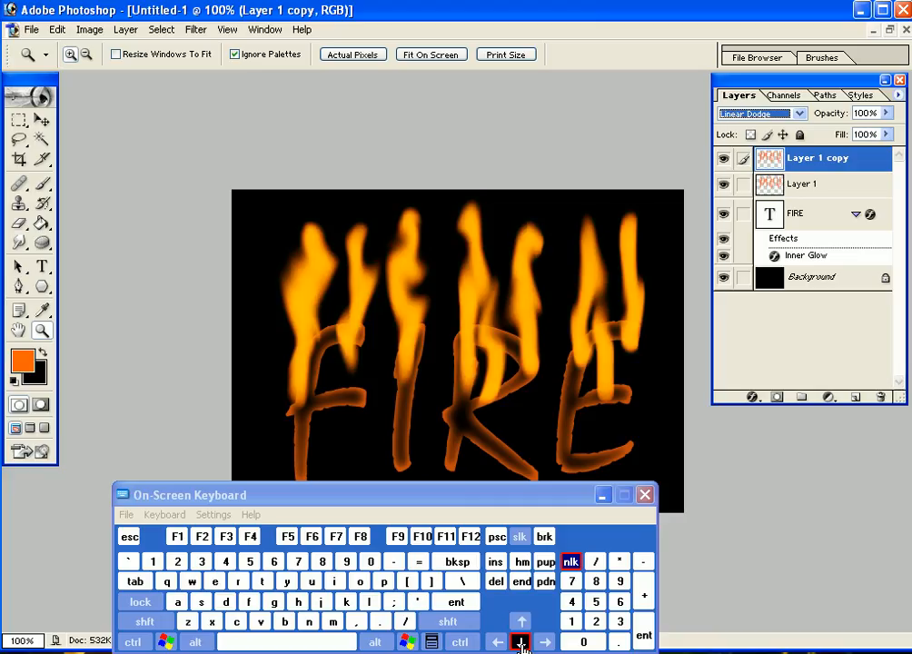
pyautogui.click(522, 643)
pyautogui.click(521, 643)
pyautogui.click(521, 643)
pyautogui.click(522, 644)
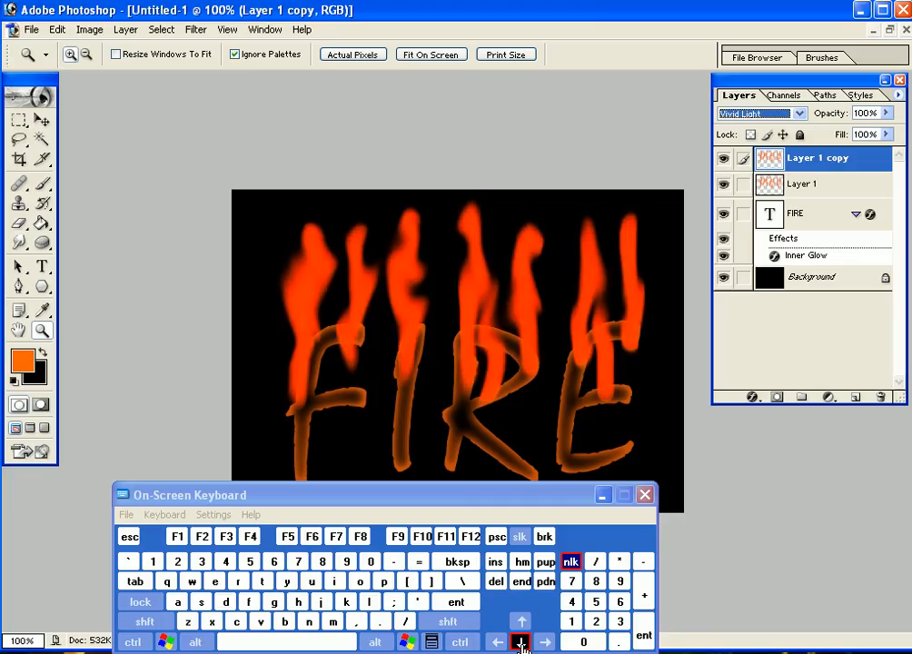
pyautogui.click(521, 623)
pyautogui.click(522, 623)
pyautogui.click(521, 623)
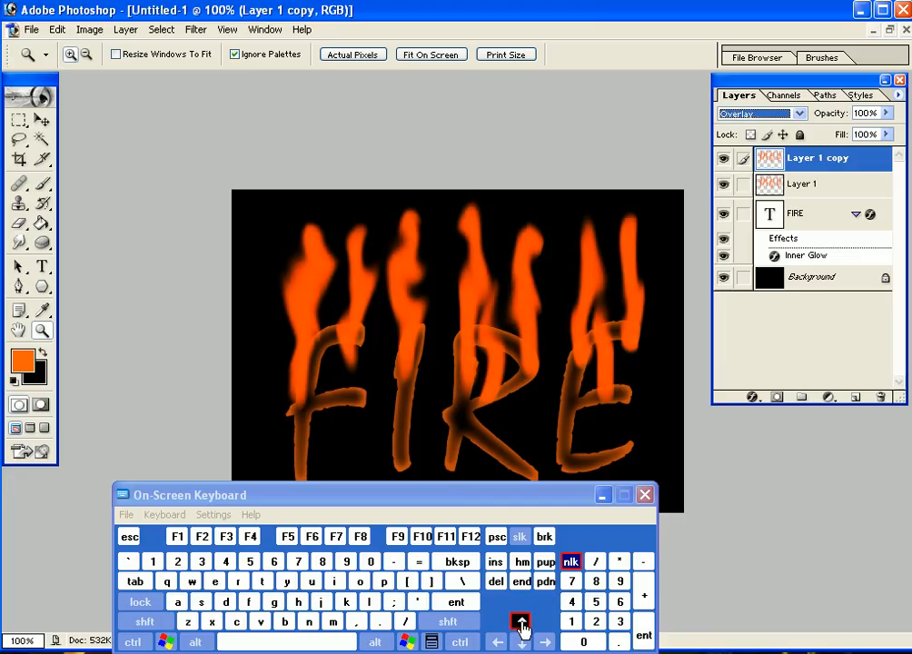
pyautogui.click(521, 623)
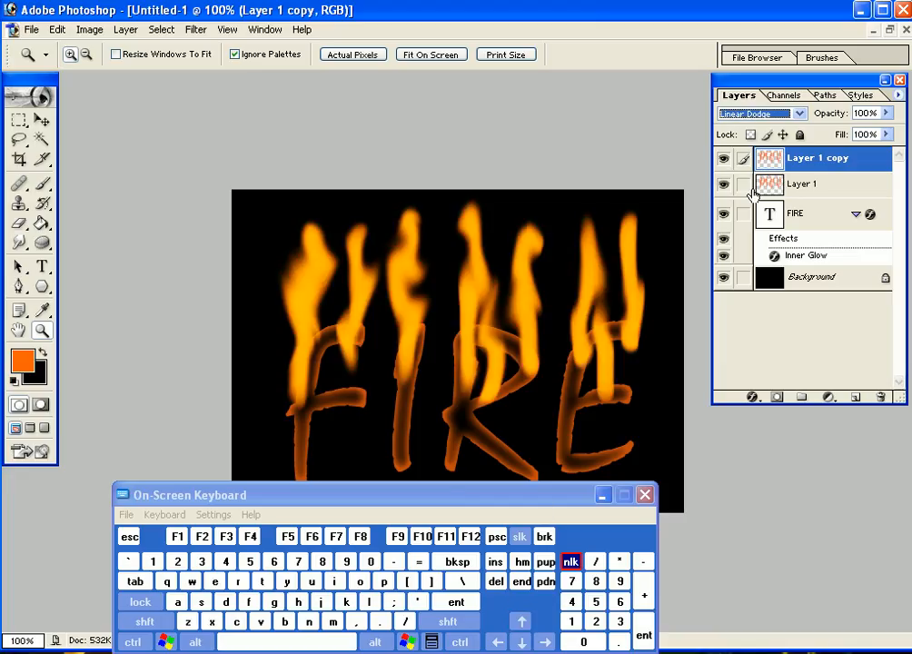
# Link Layer 1 to Layer 1 copy and merge the linked flame layers into one
pyautogui.click(214, 582)
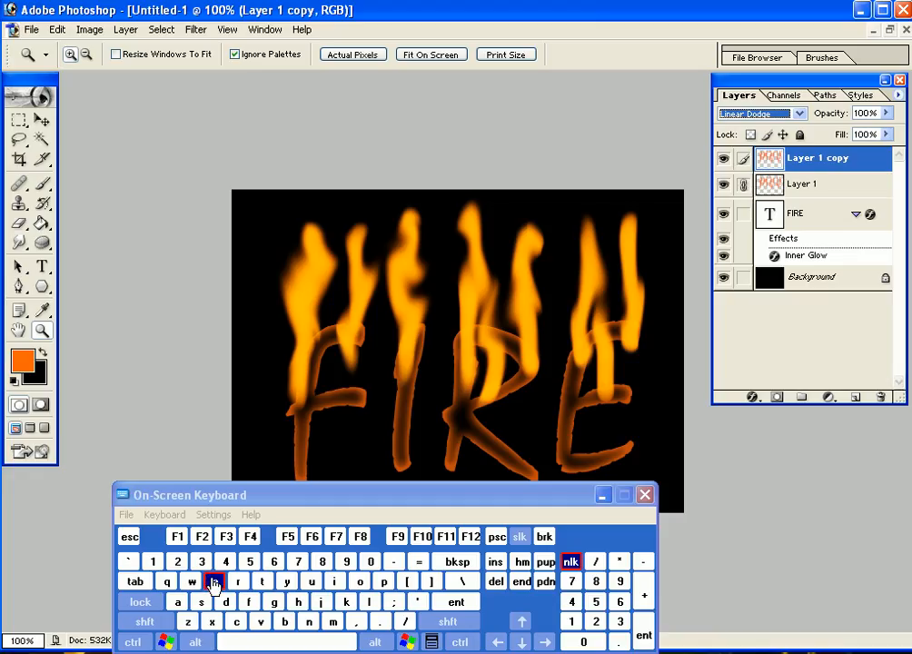
pyautogui.click(225, 536)
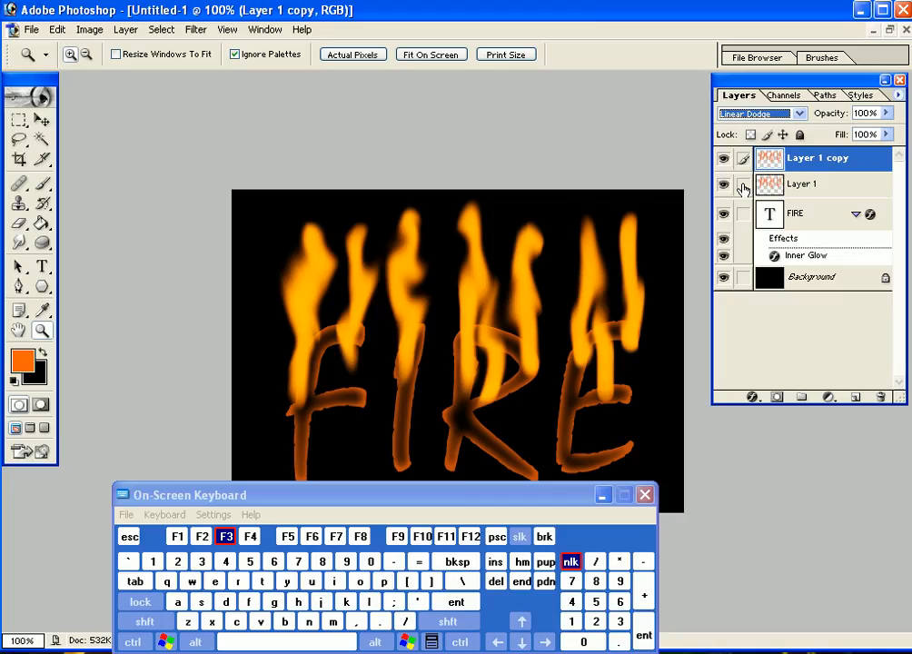
pyautogui.click(215, 581)
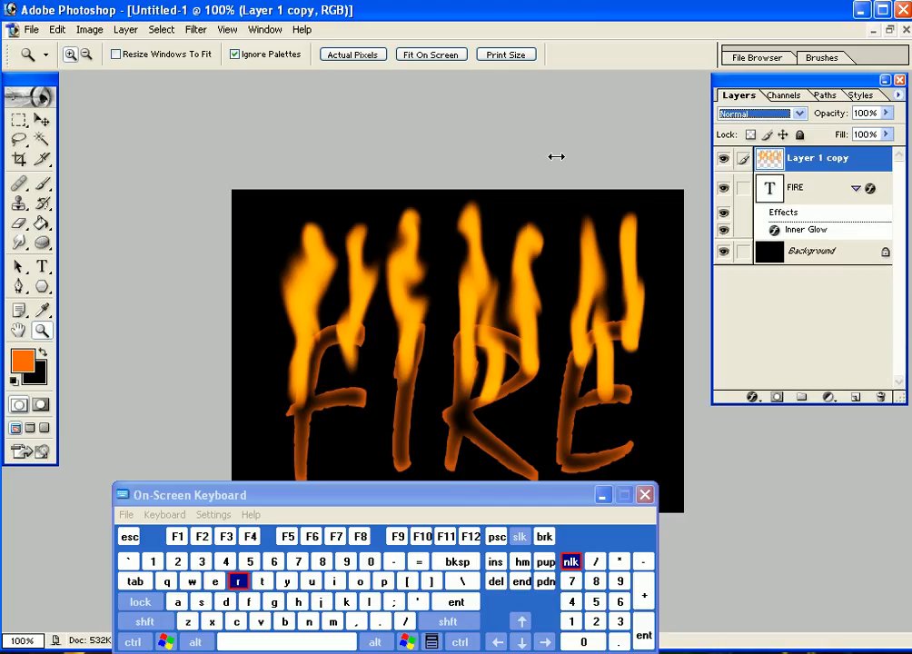
# Smudge the merged flames' lower ends into the E, R and F, and pull the tip of the F's shorter flame upward
pyautogui.click(19, 242)
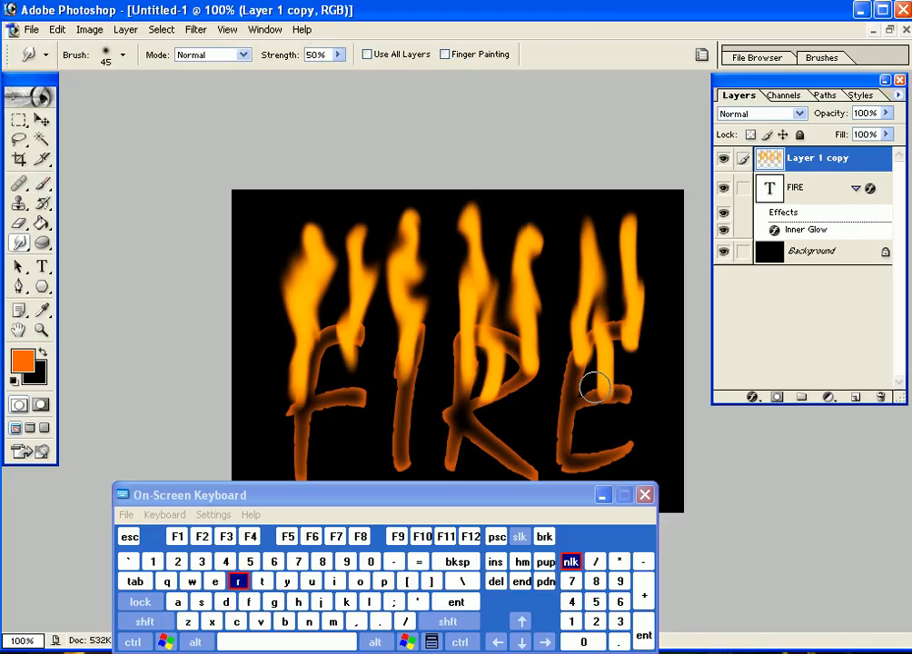
pyautogui.moveTo(594, 388)
pyautogui.mouseDown()
pyautogui.moveTo(606, 393)
pyautogui.moveTo(620, 360)
pyautogui.moveTo(605, 277)
pyautogui.mouseUp()
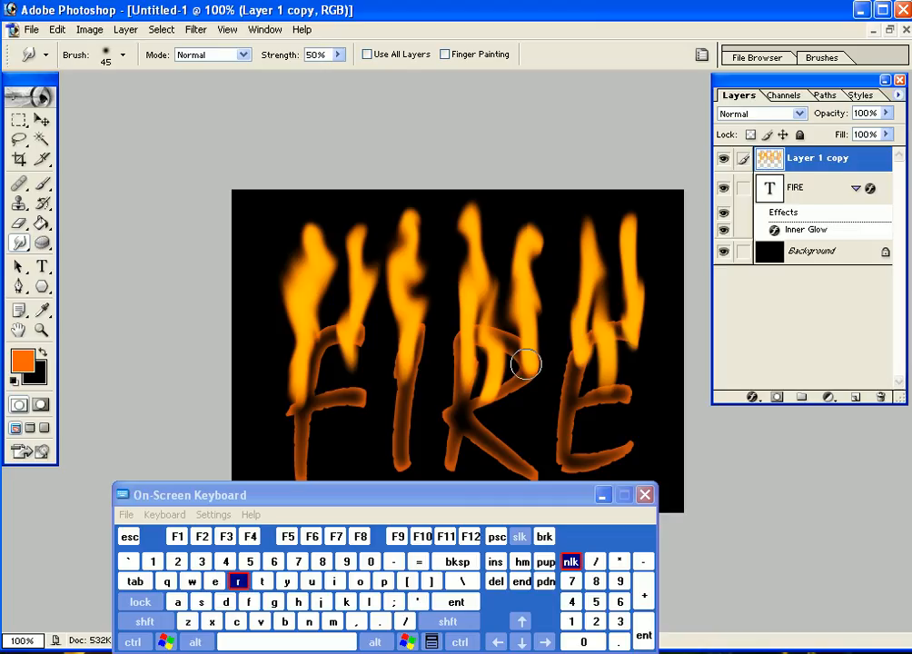
pyautogui.moveTo(526, 363); pyautogui.dragTo(489, 401)
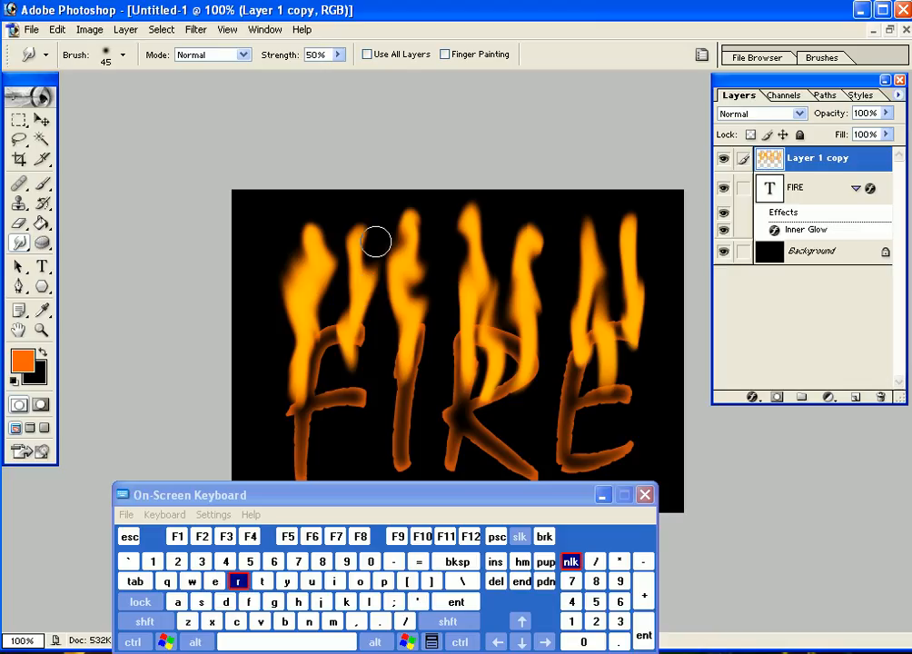
pyautogui.moveTo(368, 238); pyautogui.dragTo(369, 206)
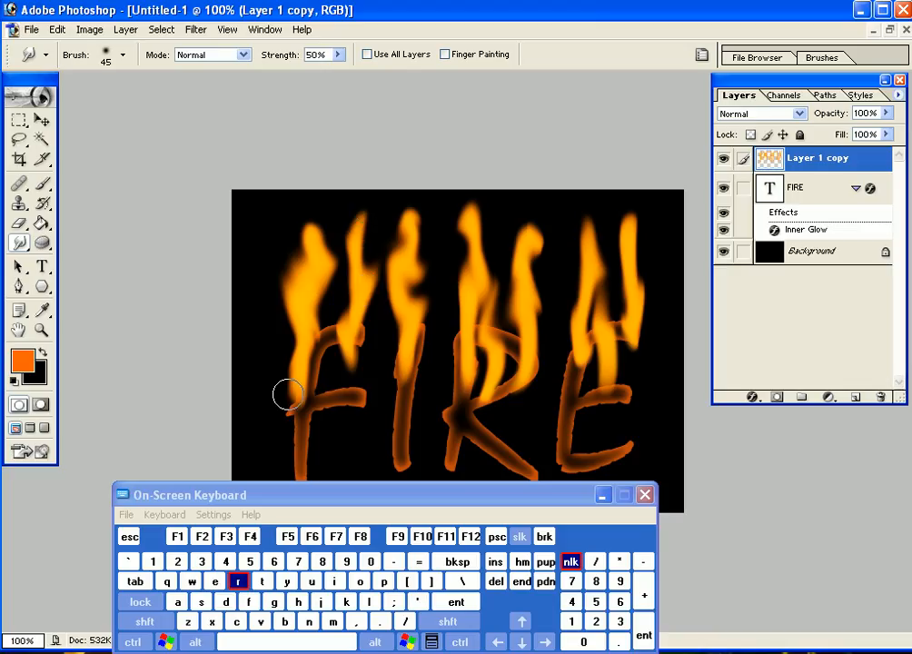
pyautogui.moveTo(293, 399); pyautogui.dragTo(287, 422)
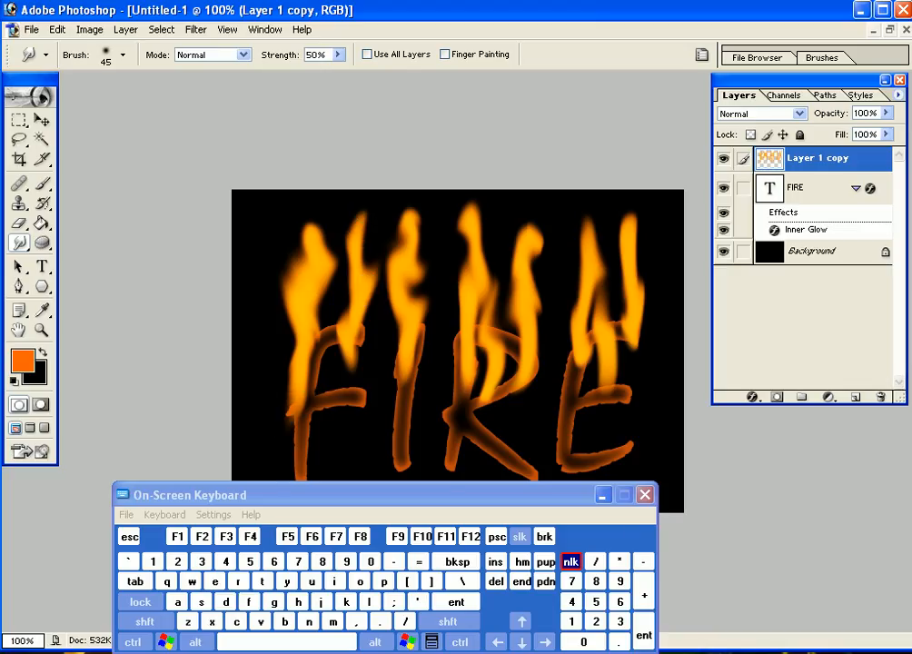
pyautogui.moveTo(535, 504); pyautogui.dragTo(558, 581)
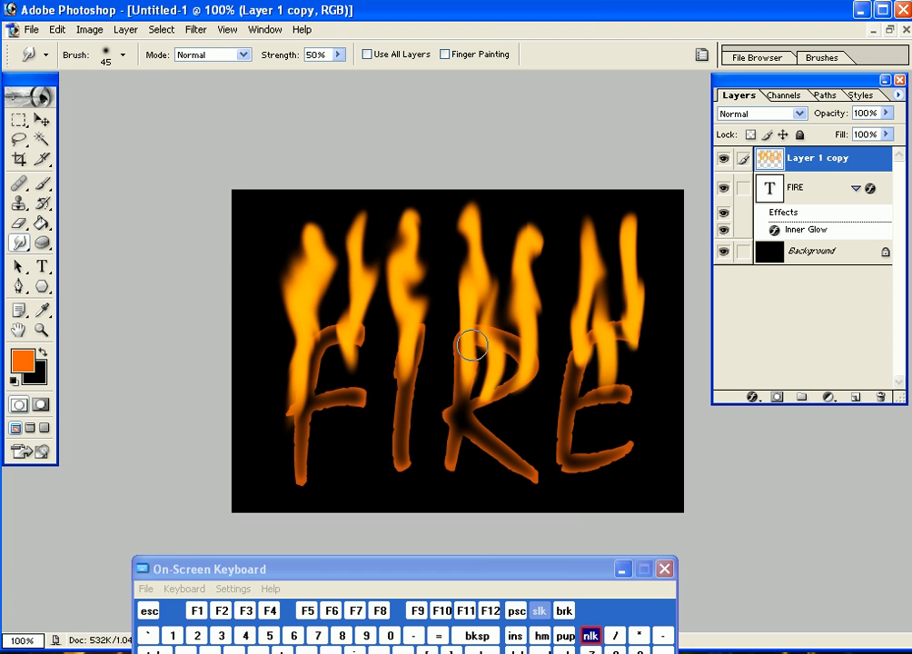
pyautogui.moveTo(560, 574); pyautogui.dragTo(564, 505)
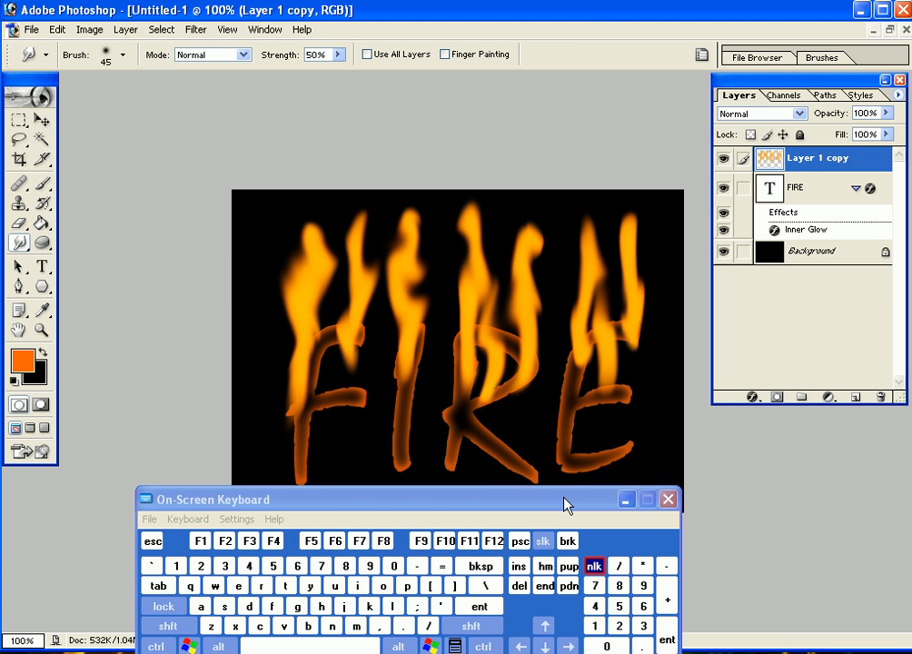